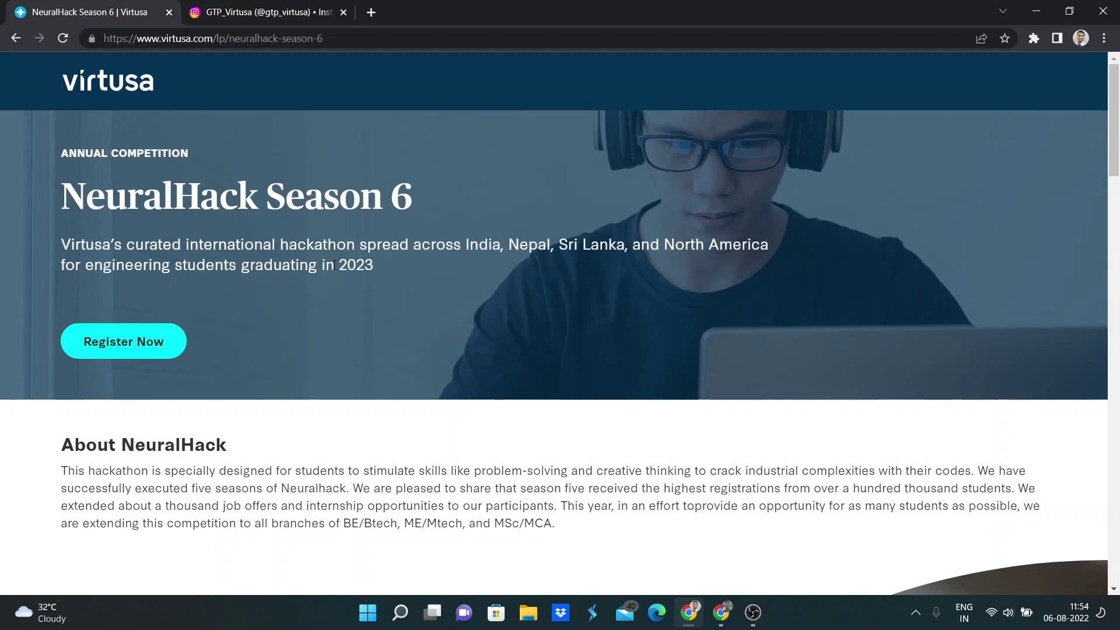
Read the hackathon subtitle, highlighting 'students graduating in 2023', and skim the description
drag(333, 264, 403, 264)
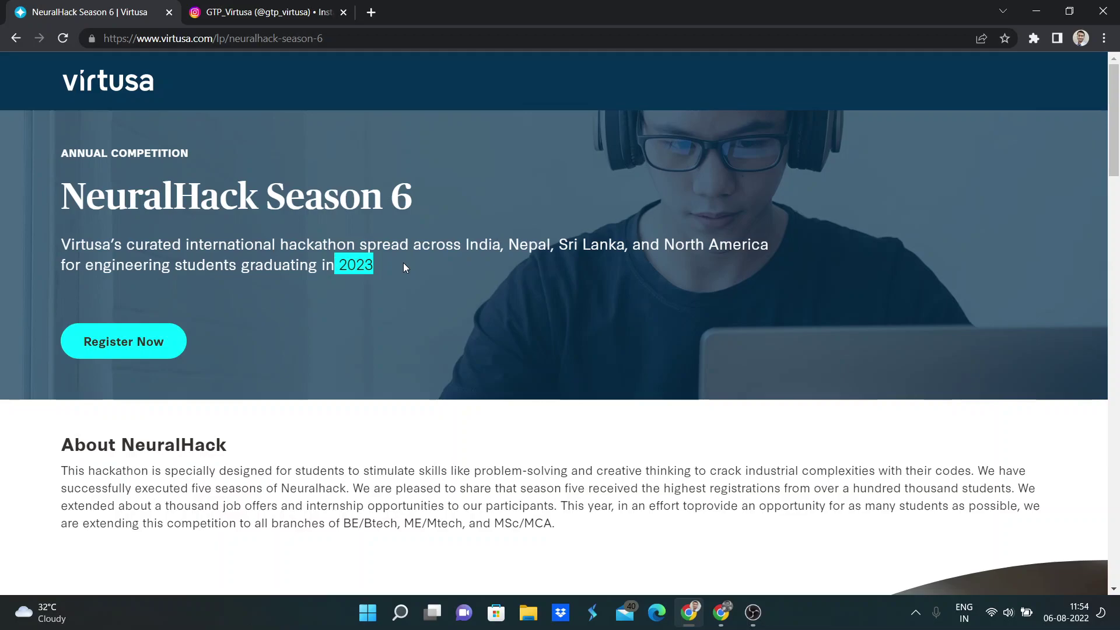
click(404, 264)
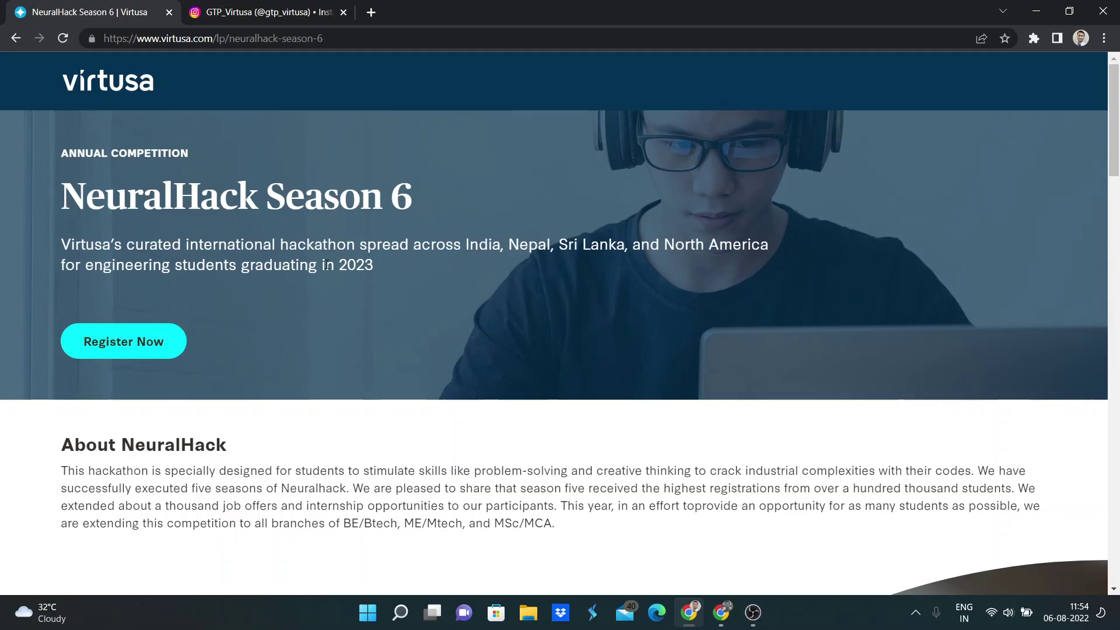
drag(324, 265, 380, 268)
drag(175, 266, 391, 266)
click(392, 266)
scroll(392, 265, down, 6)
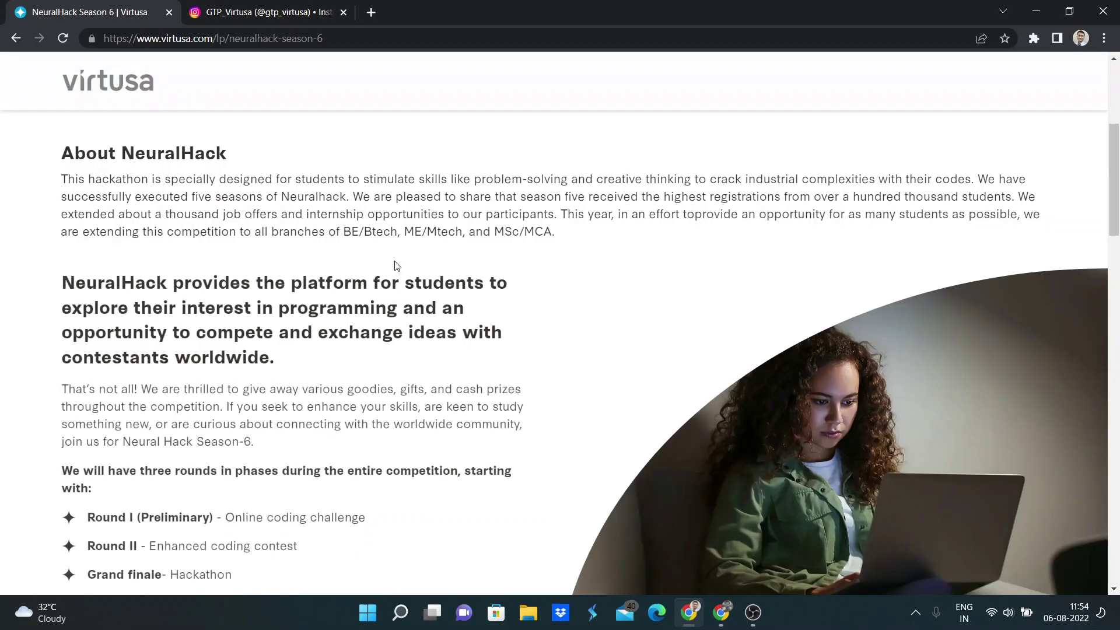
scroll(392, 263, down, 1)
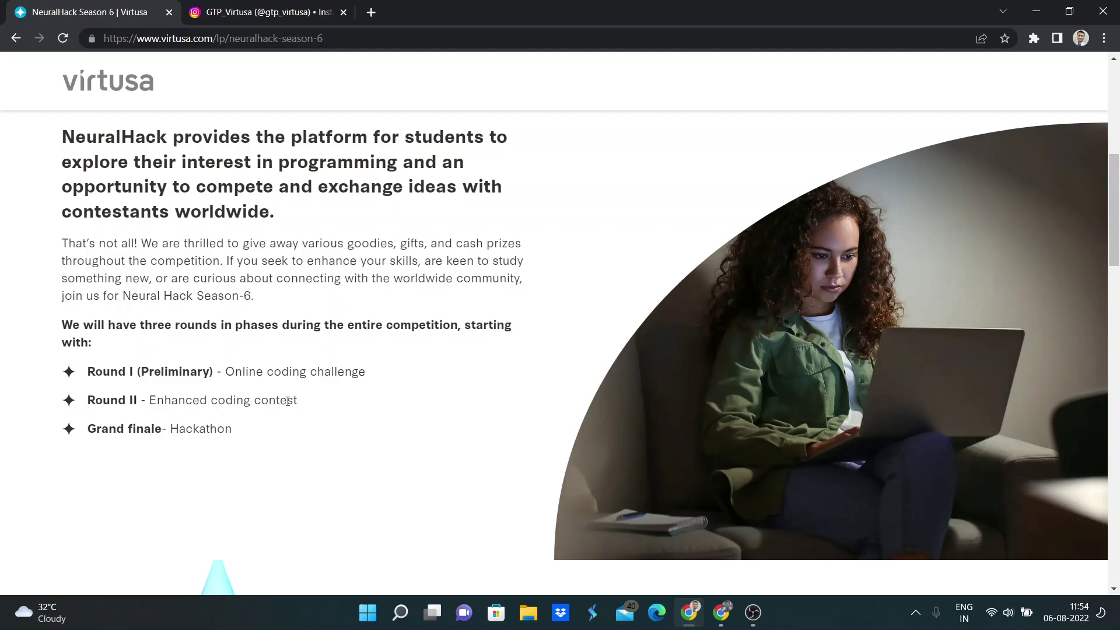
scroll(288, 401, down, 1)
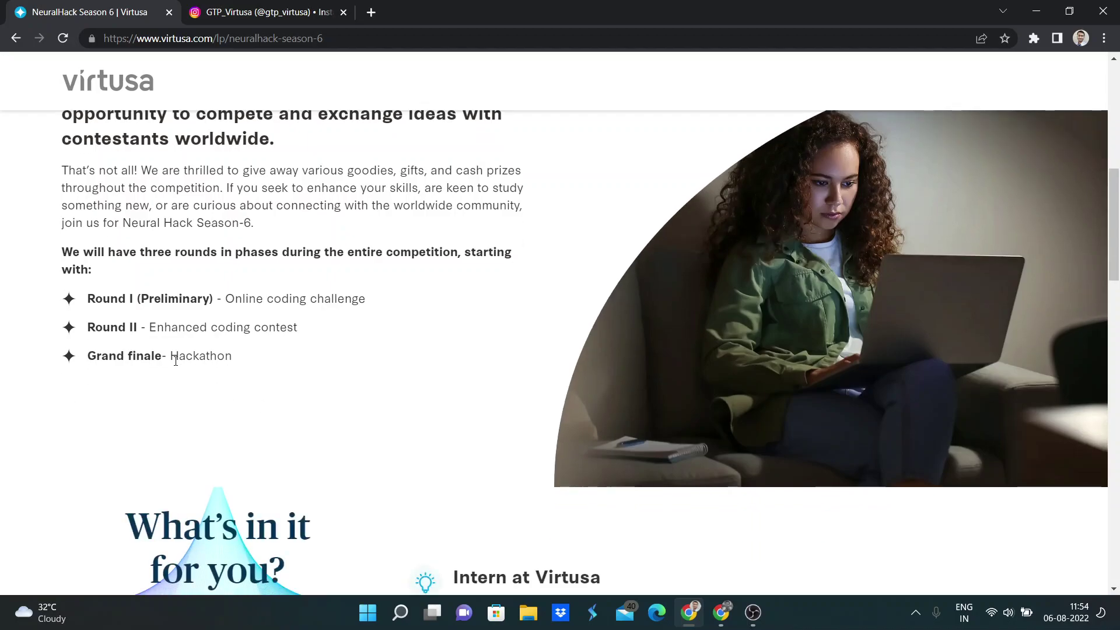
drag(175, 361, 280, 355)
scroll(282, 356, down, 1)
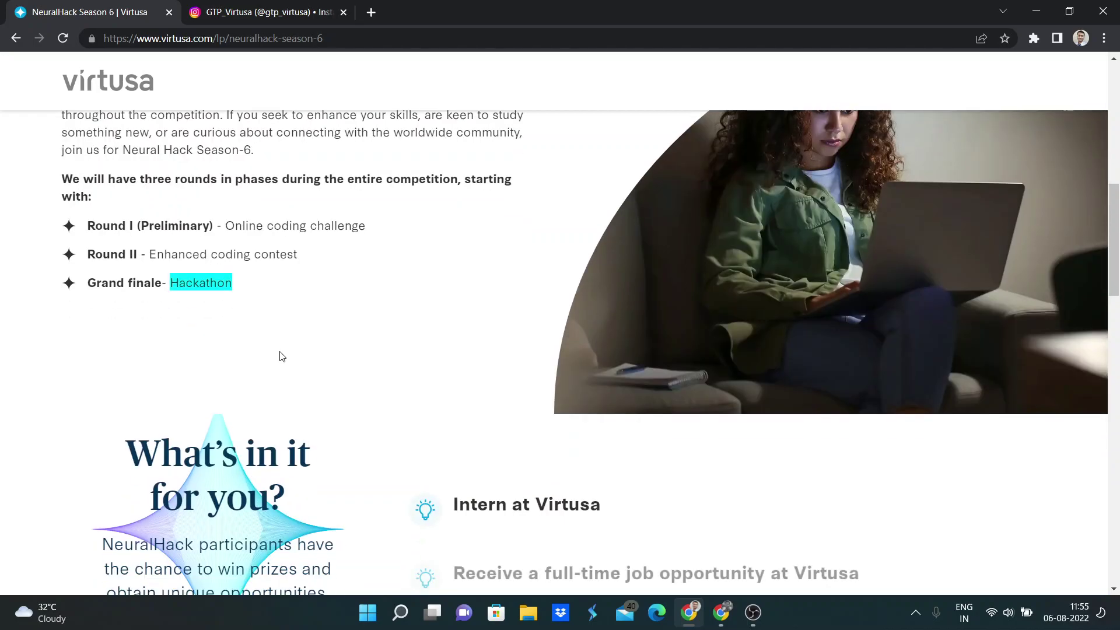
click(282, 356)
scroll(282, 356, down, 7)
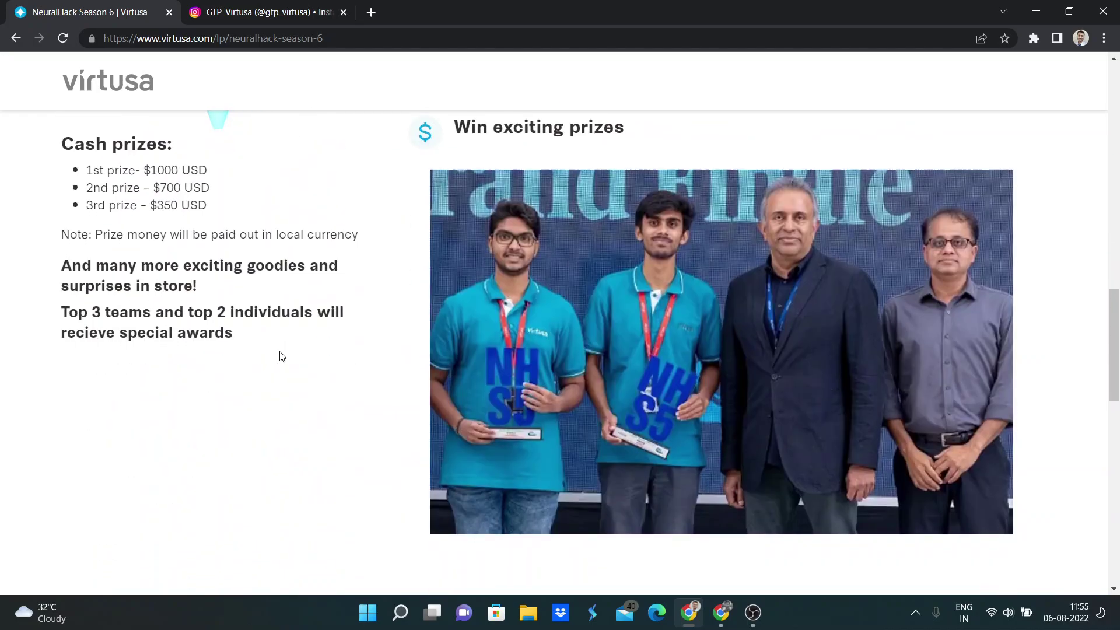
scroll(282, 357, down, 7)
scroll(279, 353, up, 1)
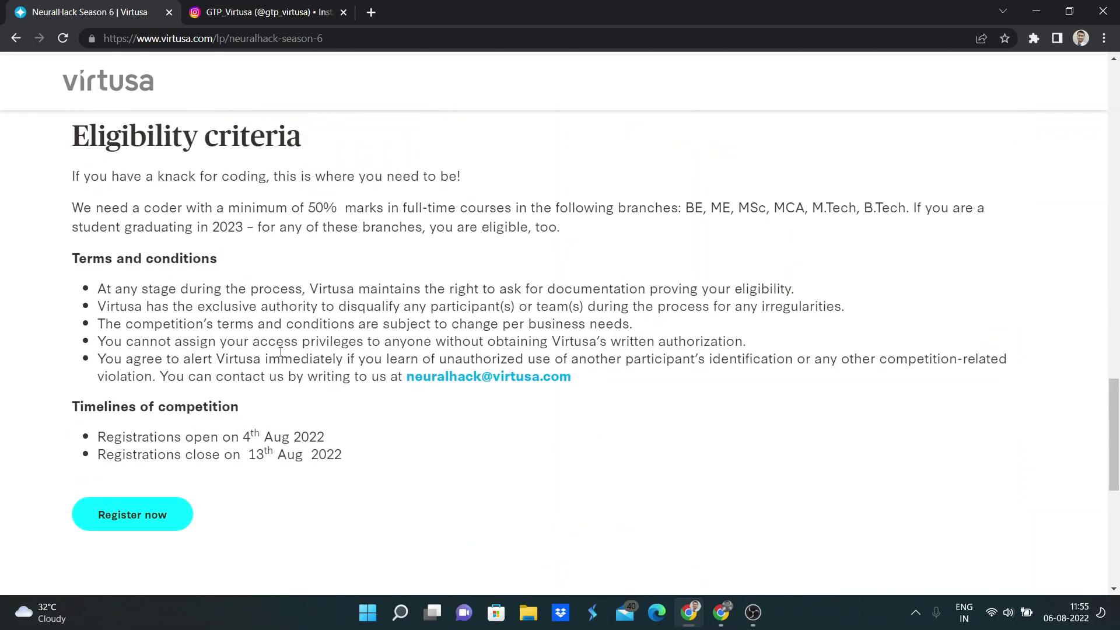
scroll(280, 351, up, 1)
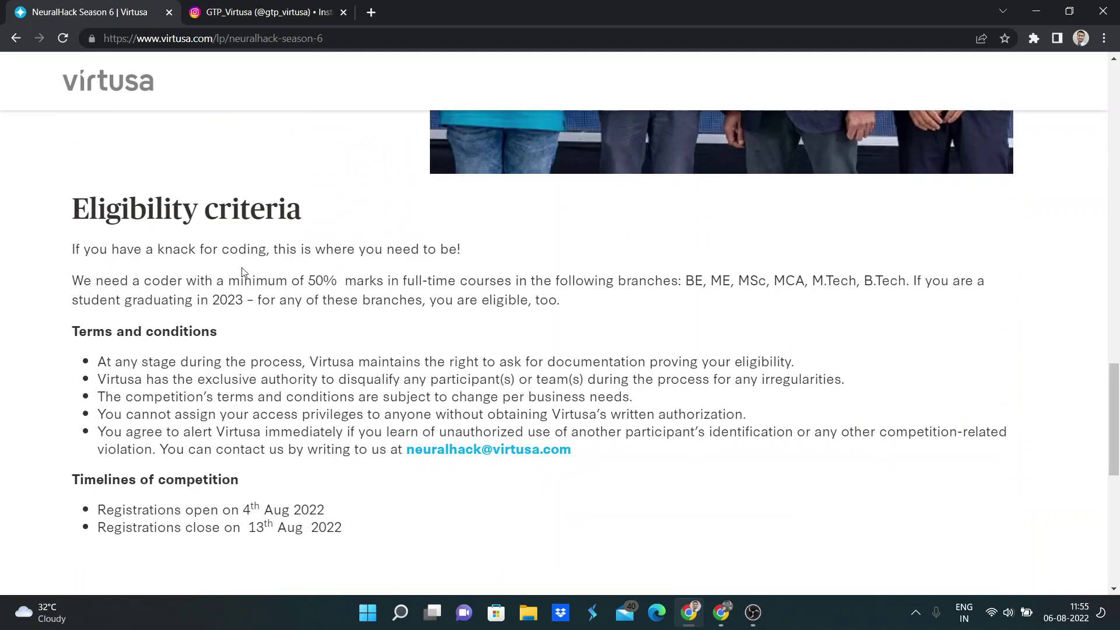
Highlight the eligibility terms: 50% marks, BE/ME/MSc branches, 2023 graduation, 13th Aug closing date
drag(294, 282, 348, 282)
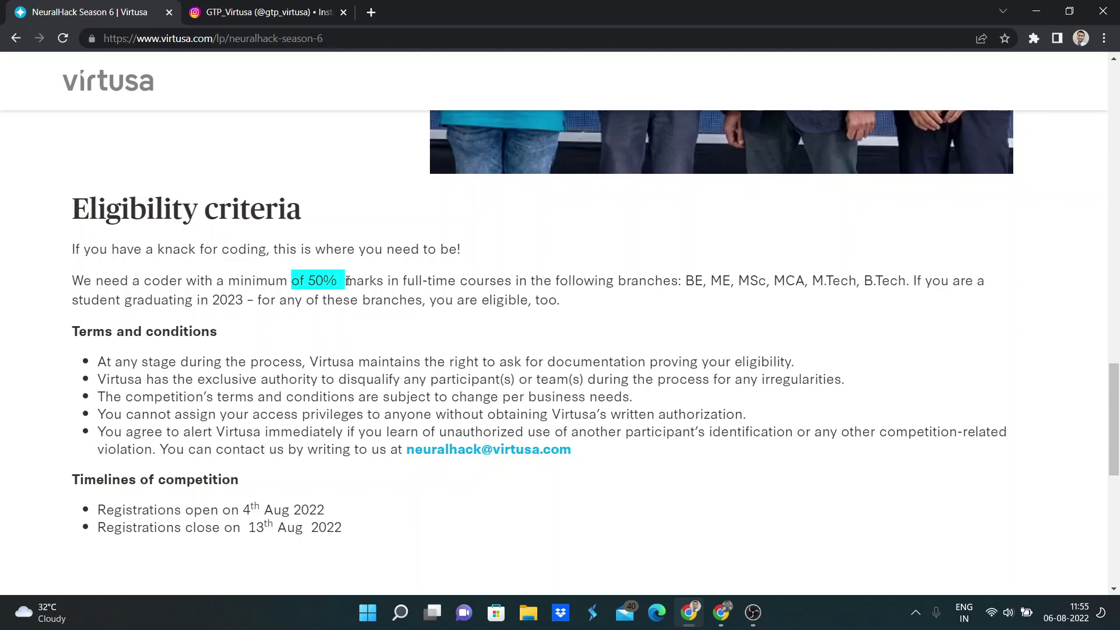
click(539, 281)
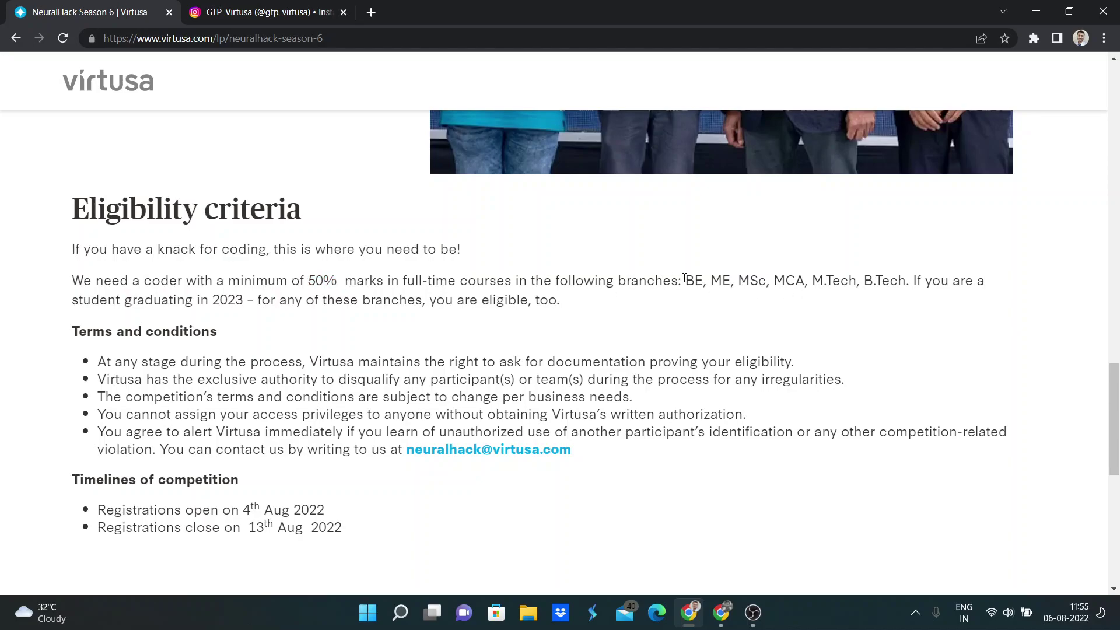
drag(686, 282, 772, 282)
click(750, 282)
drag(212, 300, 251, 299)
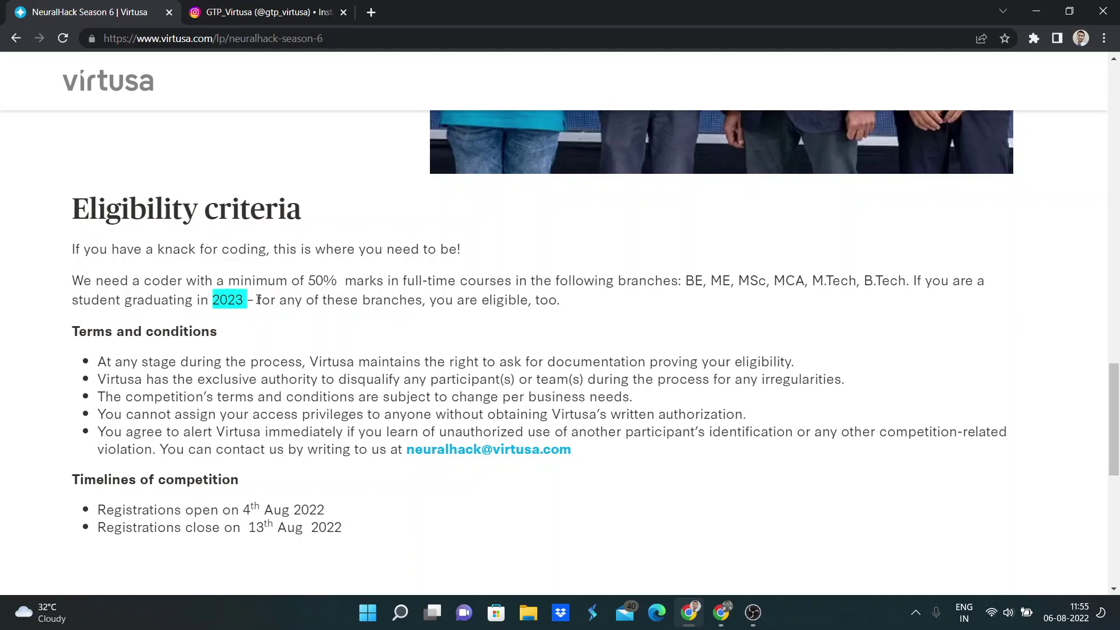
click(258, 300)
scroll(258, 300, down, 1)
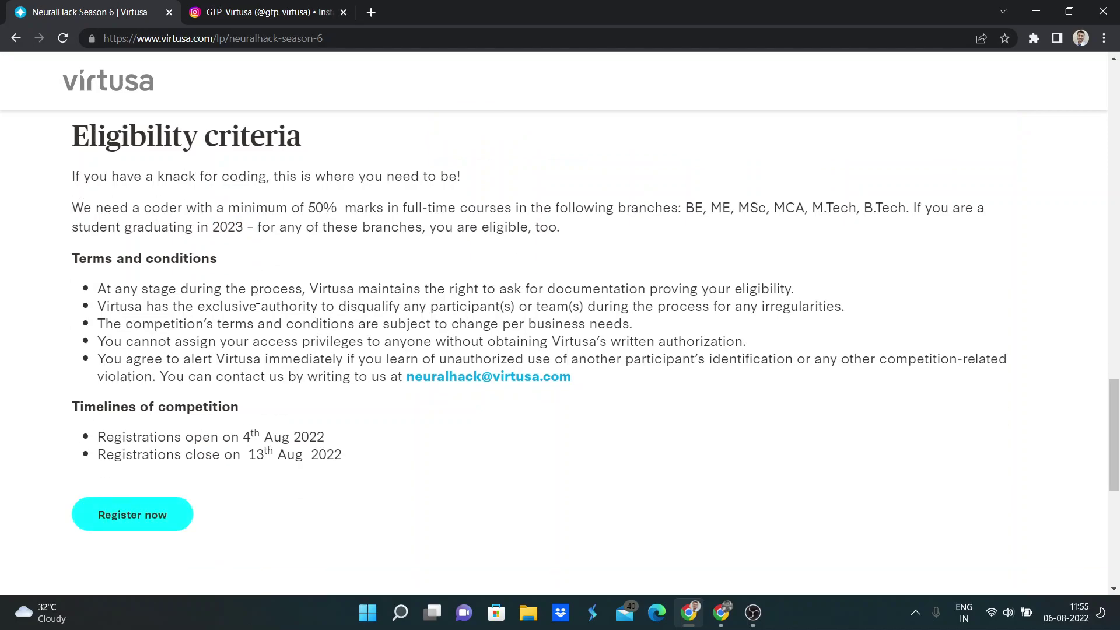
scroll(258, 299, down, 1)
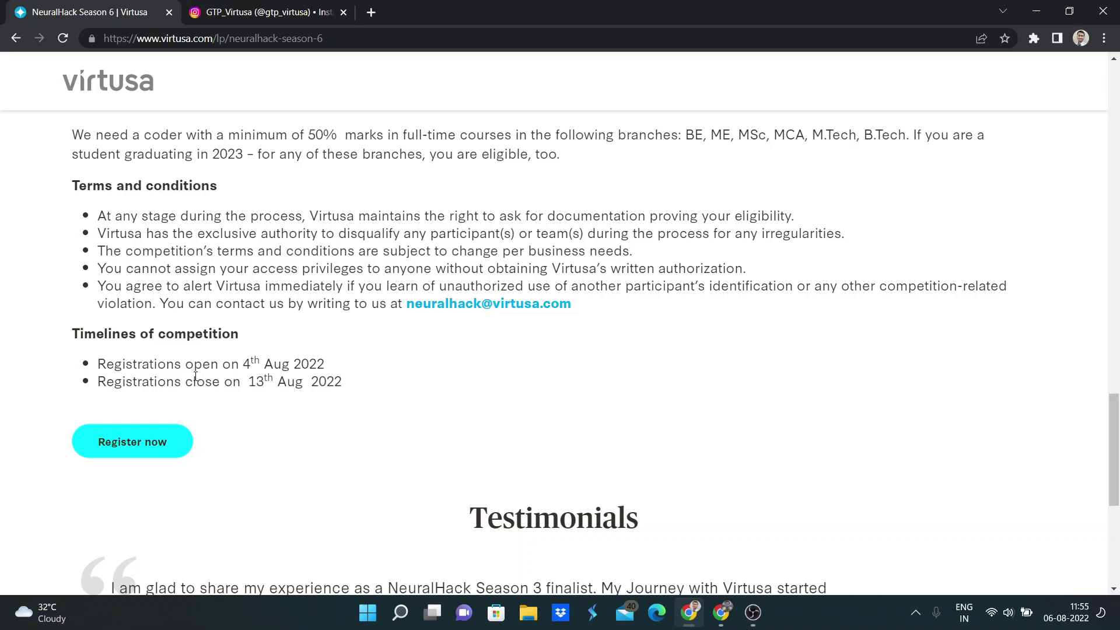
drag(248, 379, 311, 379)
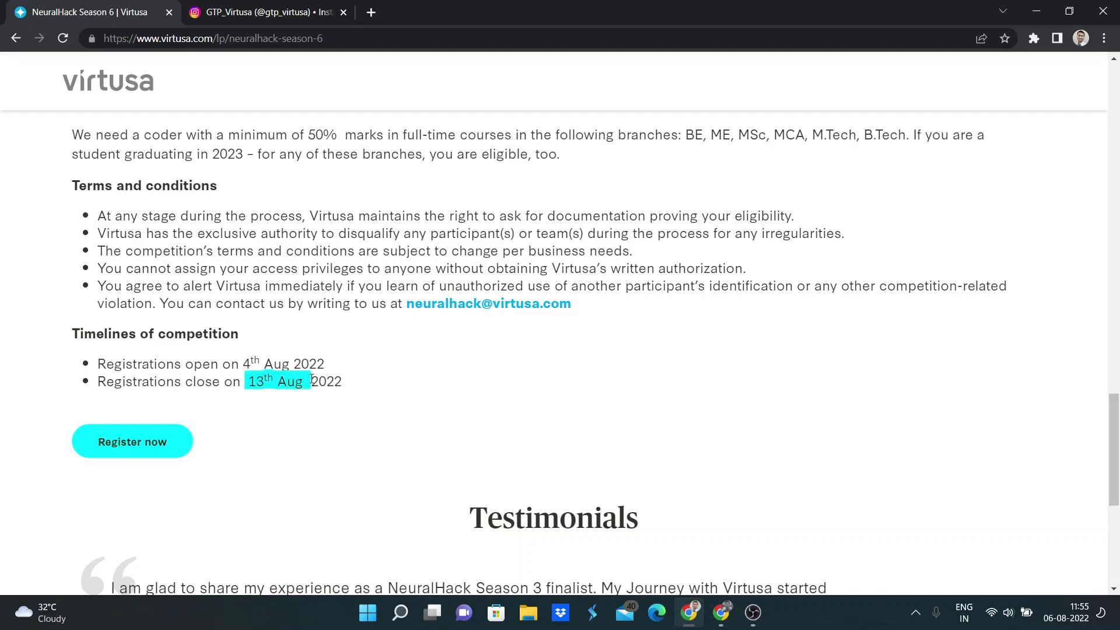
click(343, 376)
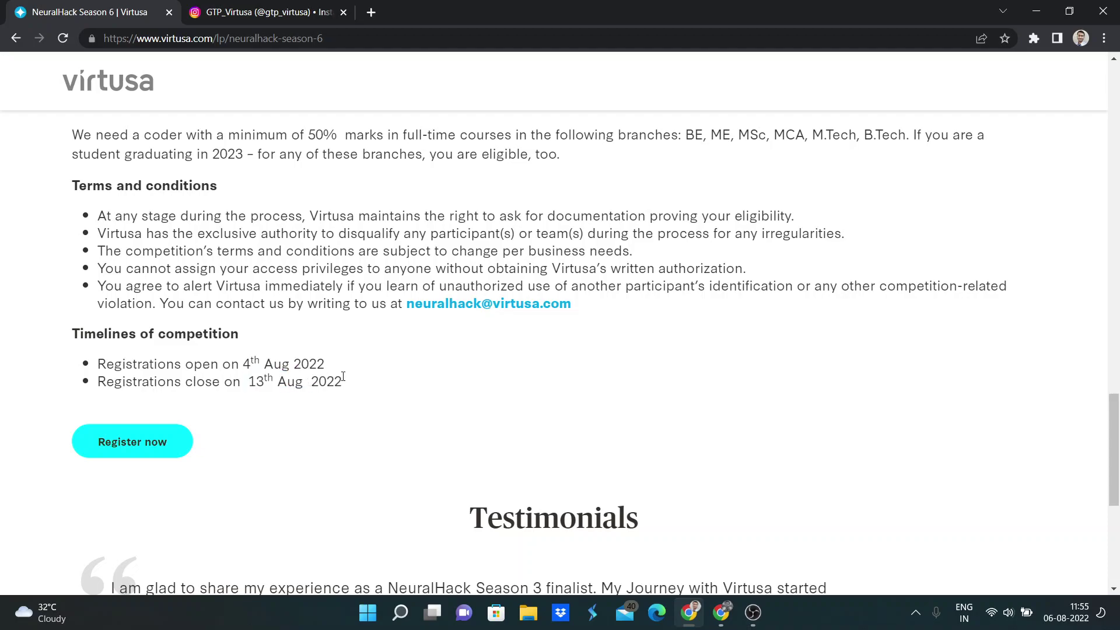
Review the prize details, highlighting the 700 second prize amount
scroll(343, 376, up, 6)
scroll(343, 377, down, 3)
scroll(343, 376, down, 6)
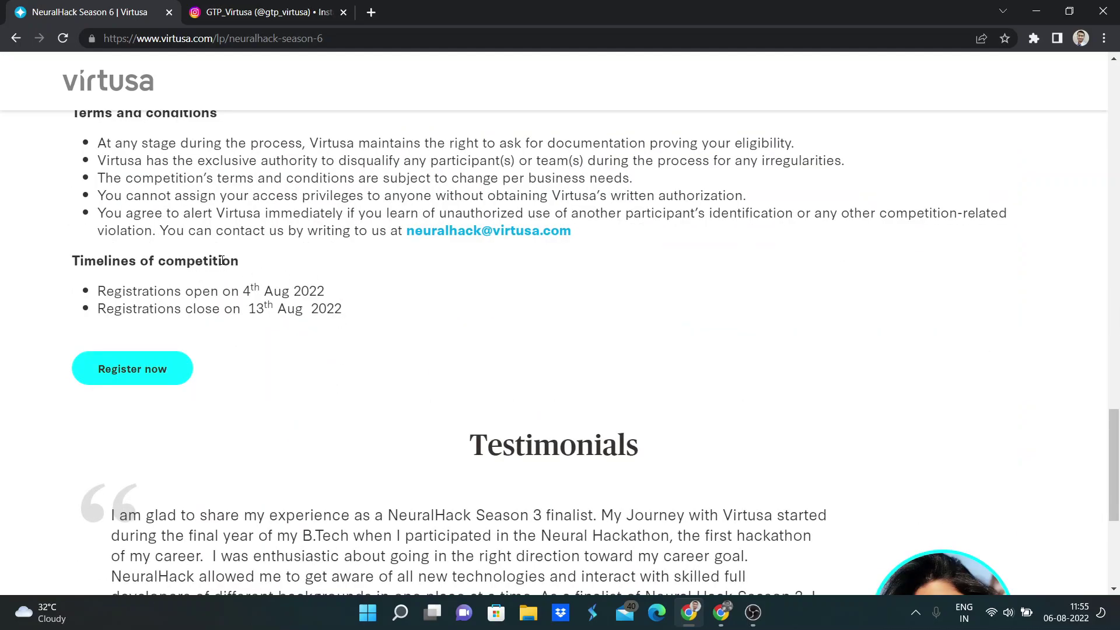
scroll(239, 265, up, 2)
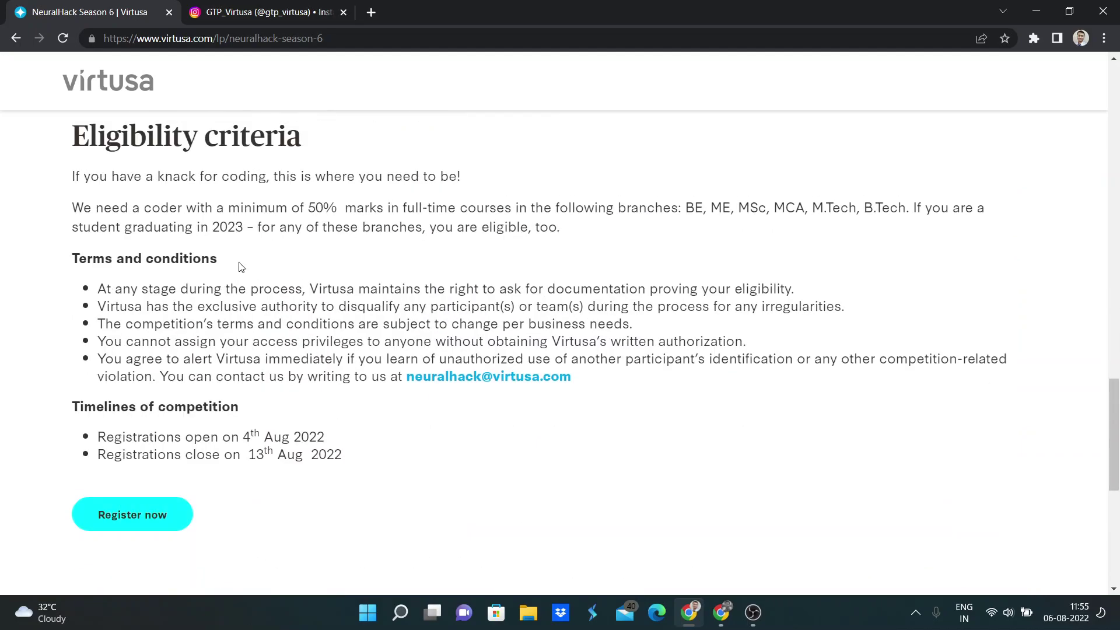
scroll(240, 266, up, 5)
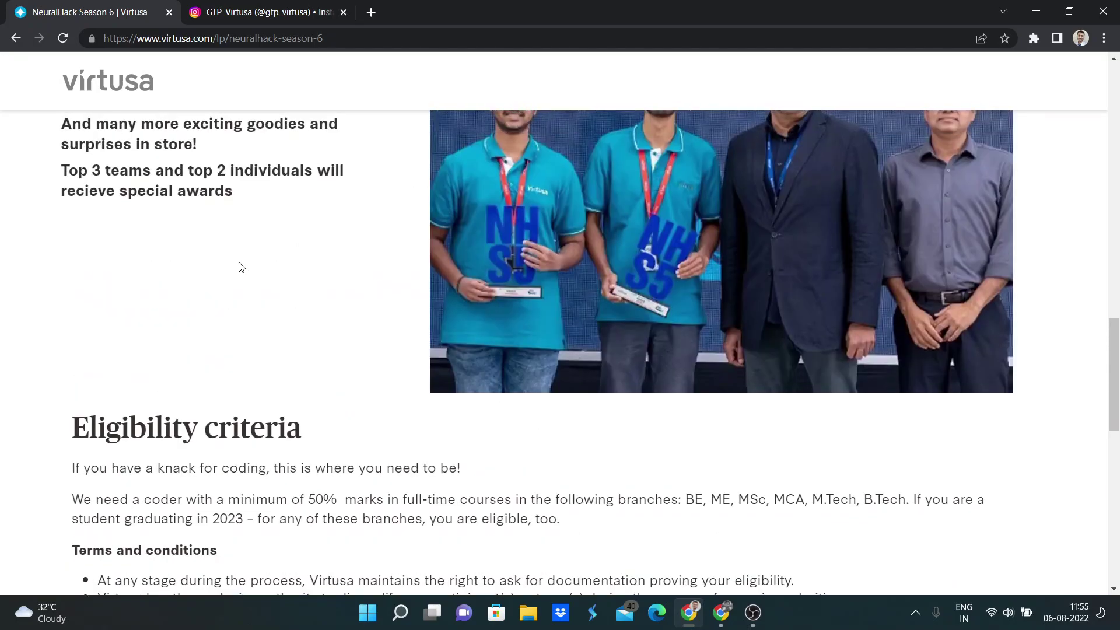
scroll(241, 266, up, 15)
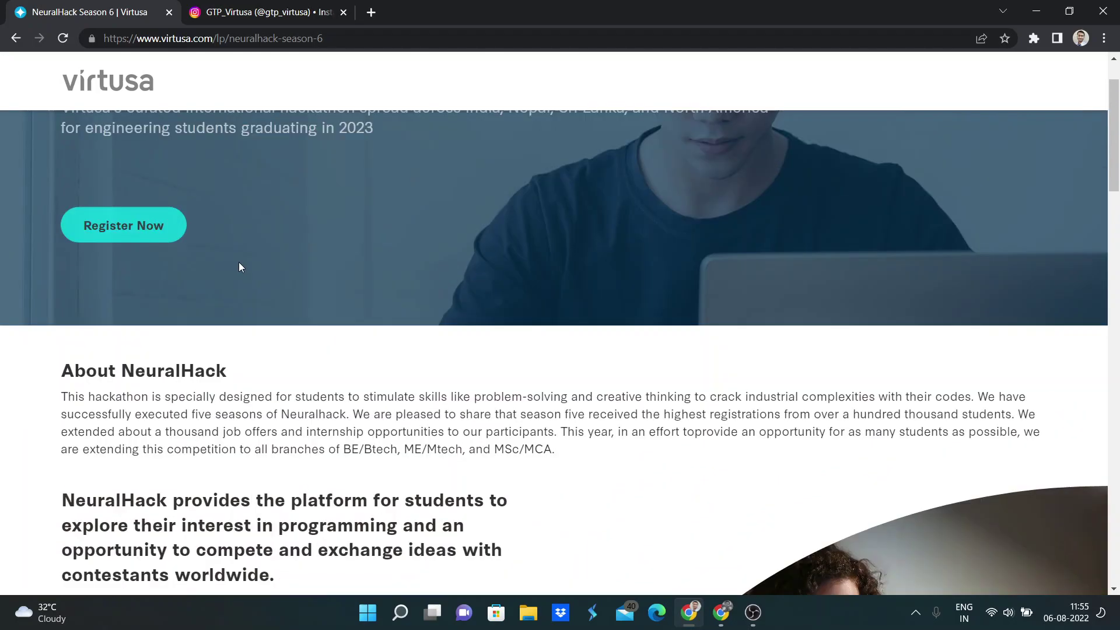
scroll(239, 267, up, 2)
scroll(239, 265, down, 6)
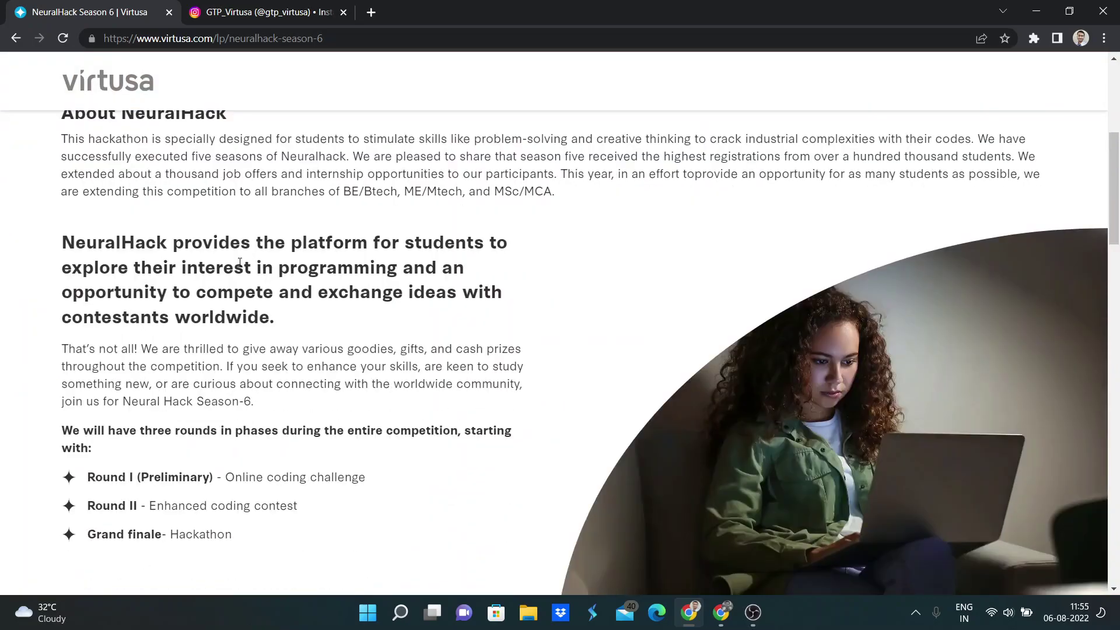
scroll(239, 262, down, 8)
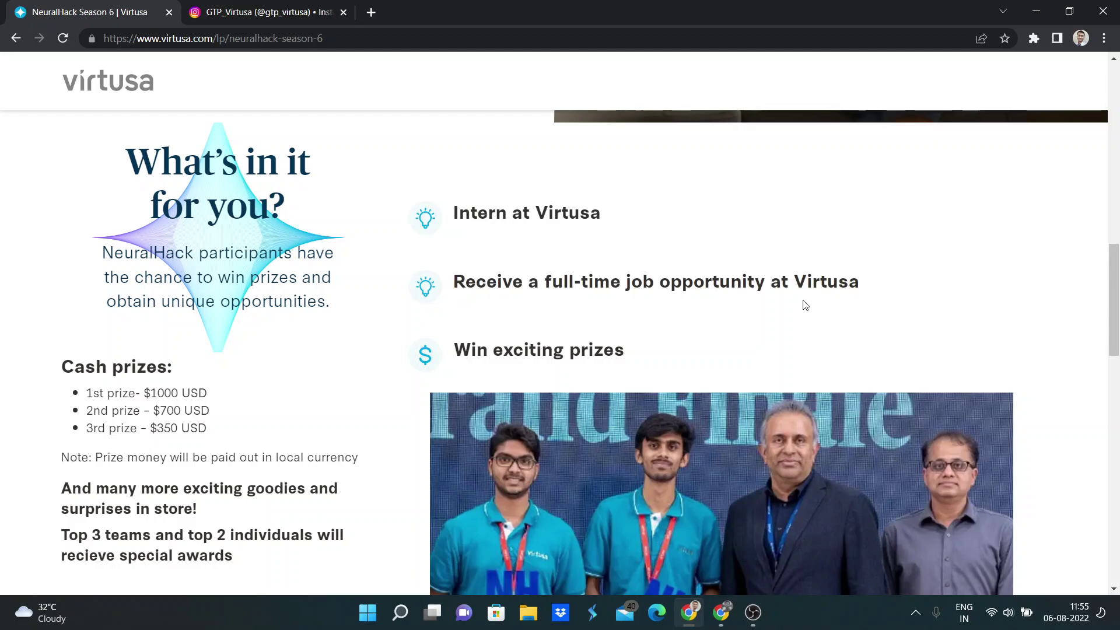
scroll(439, 333, down, 1)
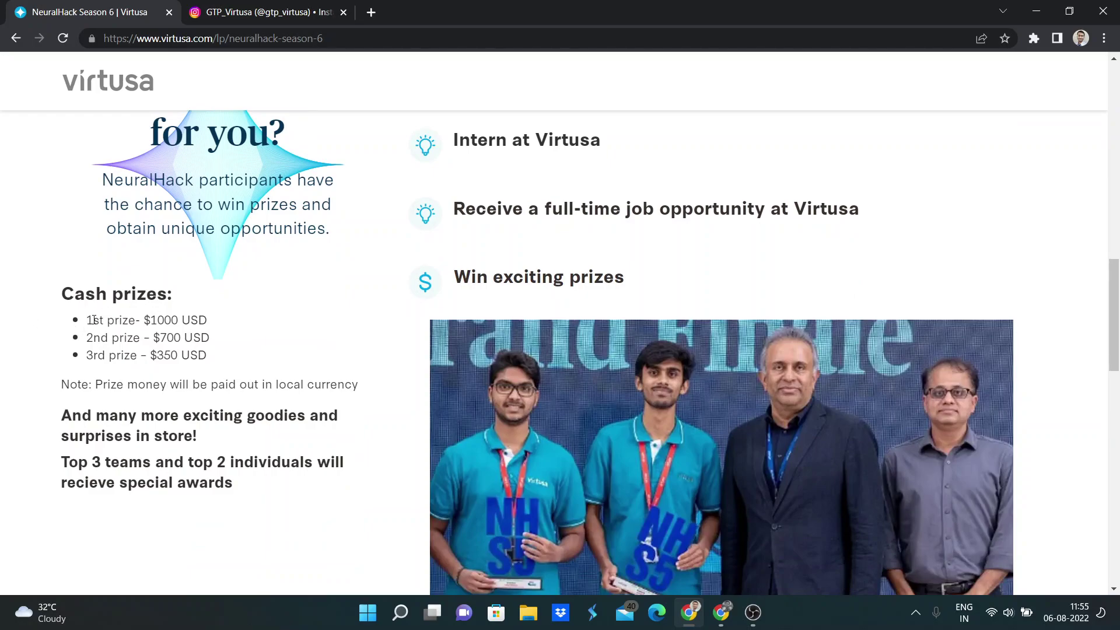
double_click(161, 335)
click(147, 358)
Move down to the form fields and focus the Alternative Mobile Number field
scroll(165, 355, up, 15)
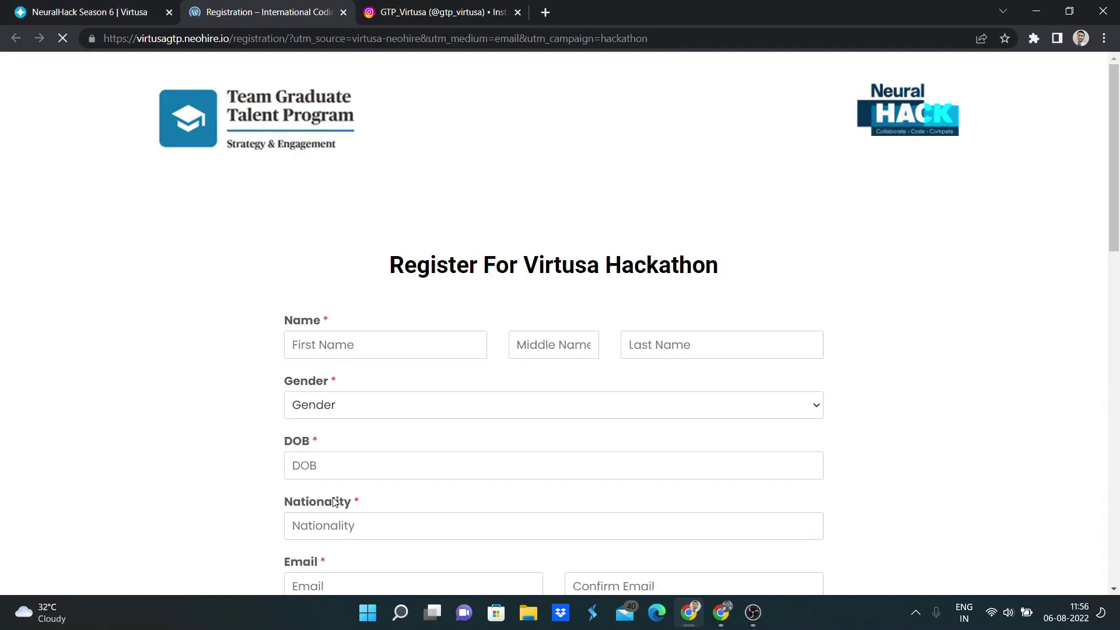
scroll(330, 431, down, 1)
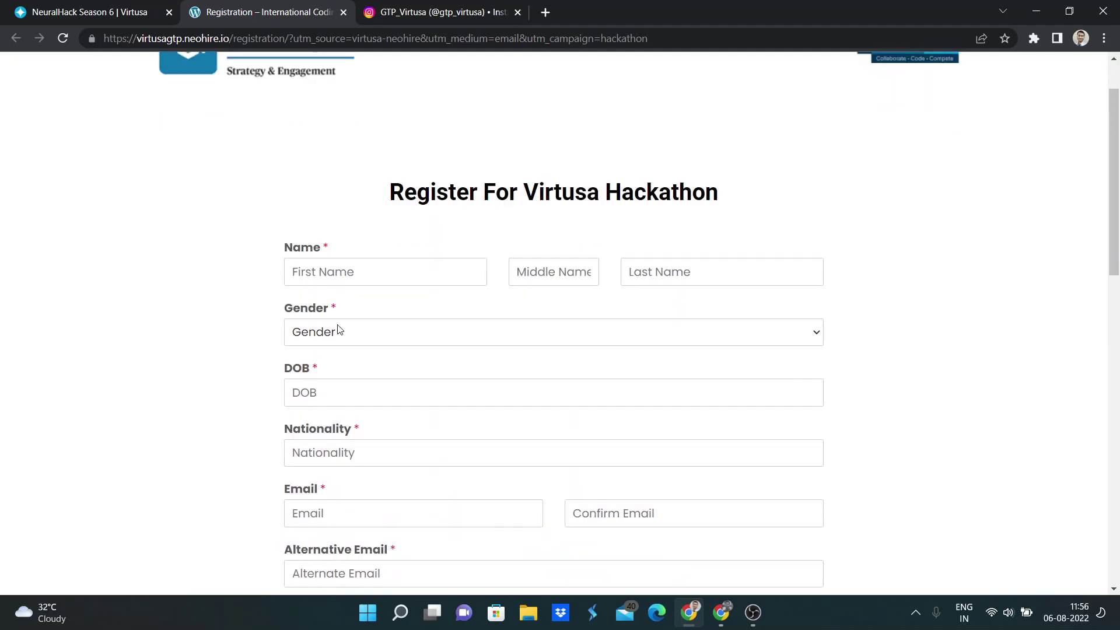
scroll(388, 269, down, 1)
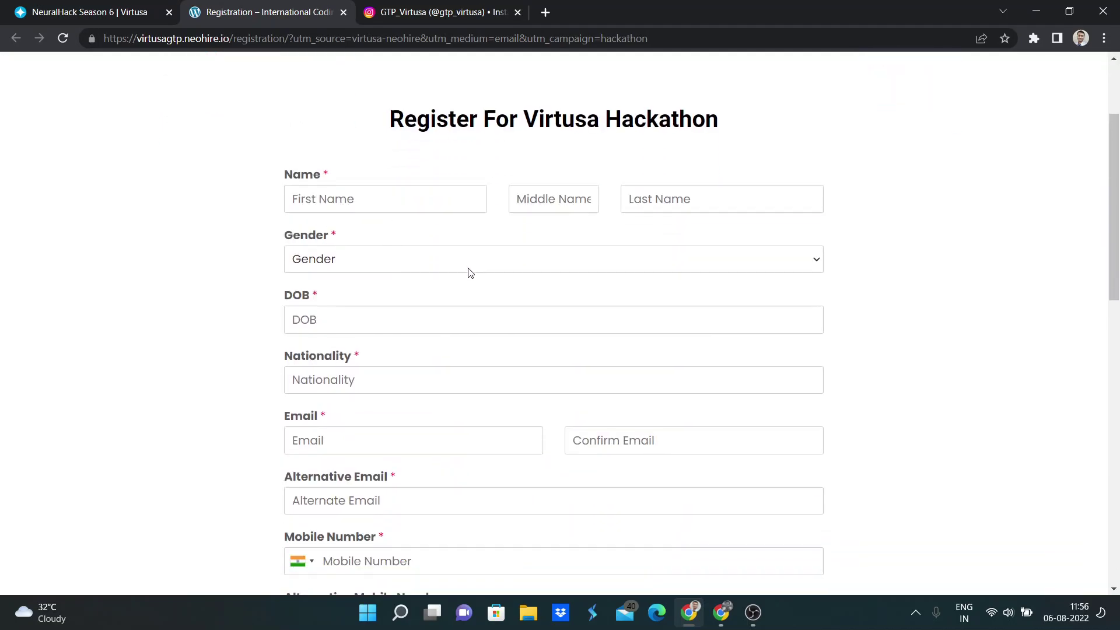
scroll(352, 155, down, 1)
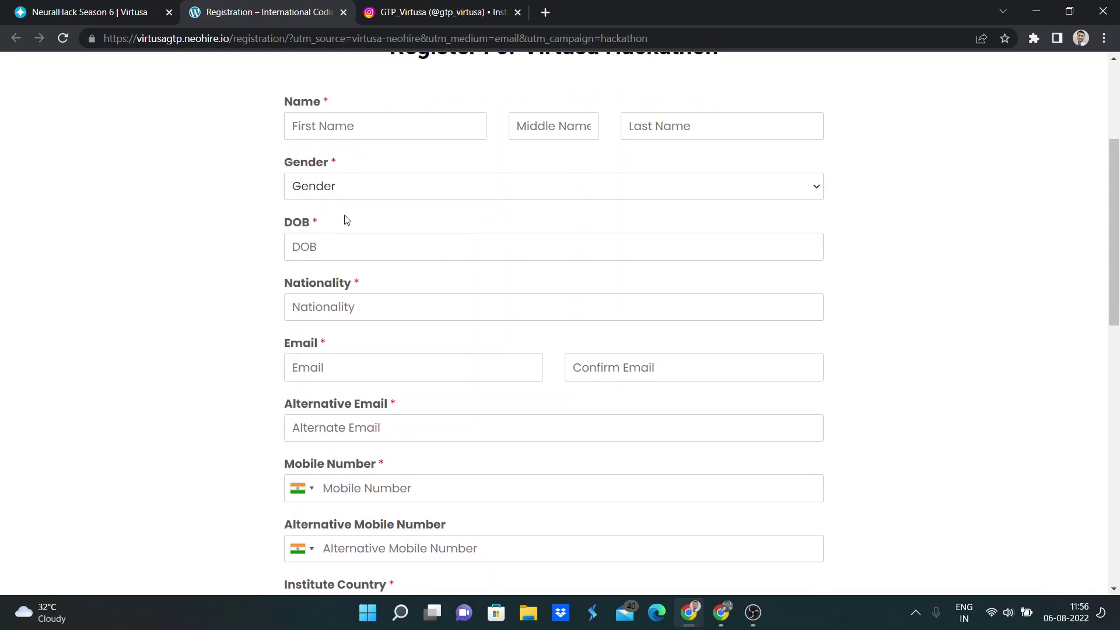
scroll(347, 220, down, 1)
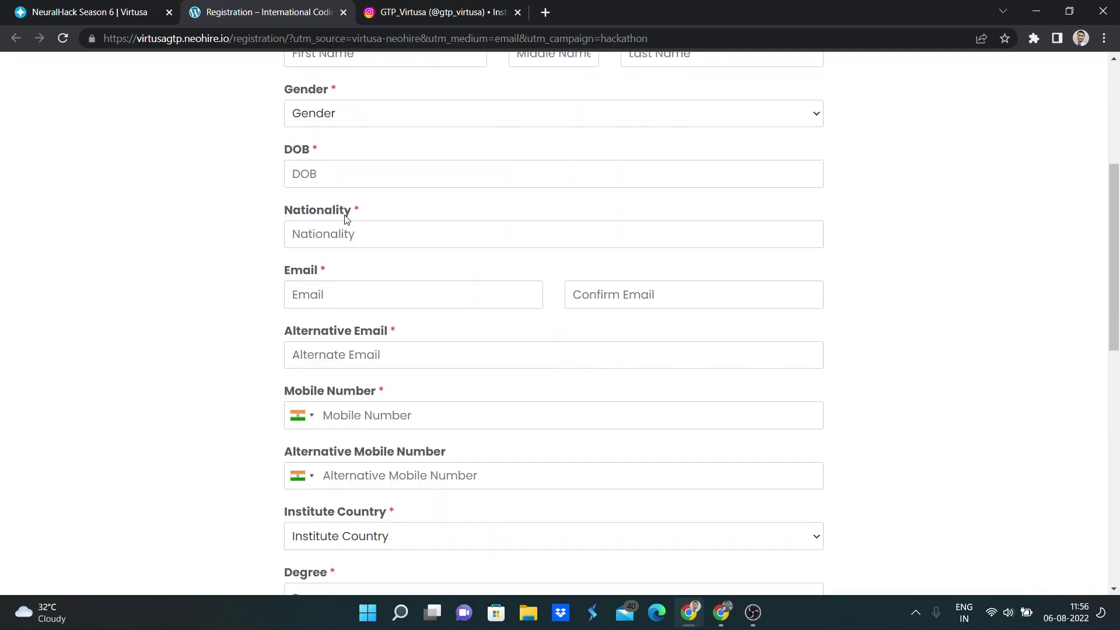
scroll(350, 274, down, 2)
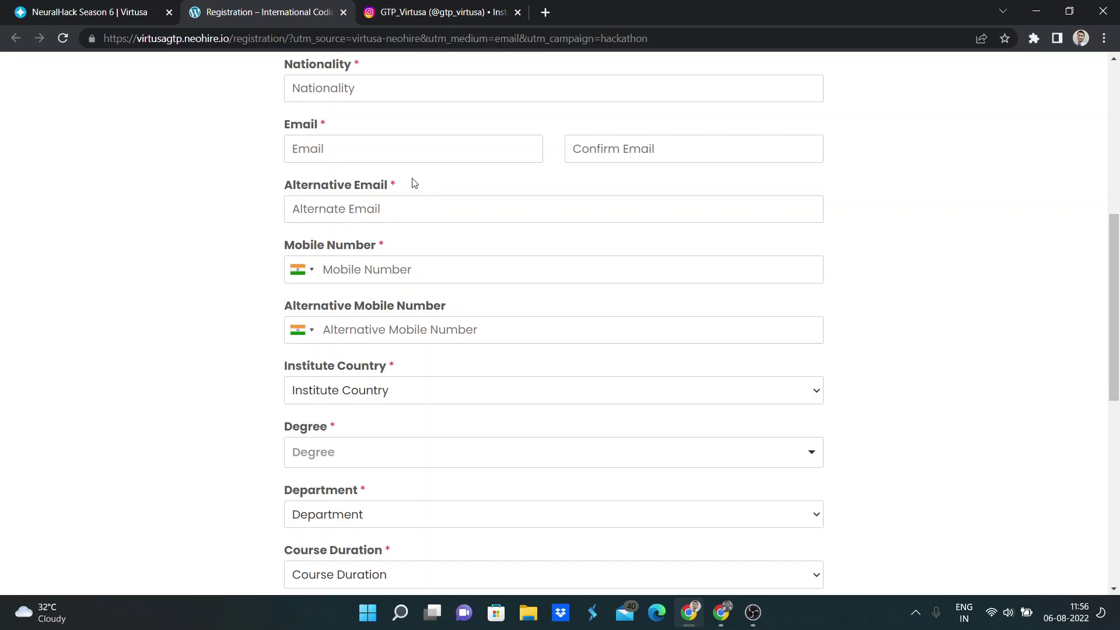
scroll(414, 183, down, 1)
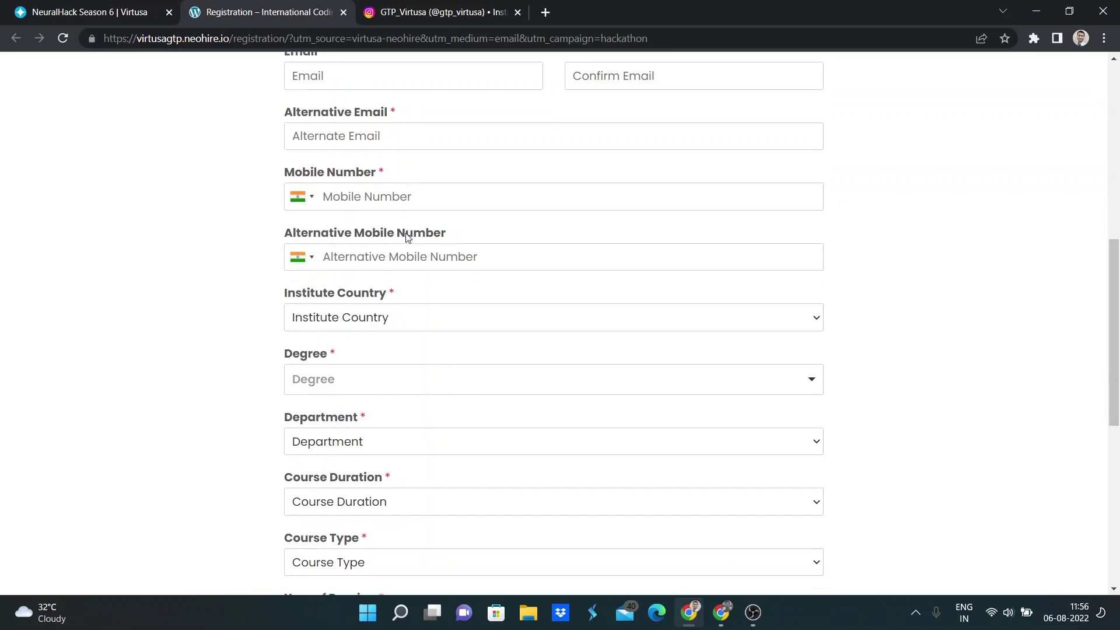
scroll(413, 225, down, 1)
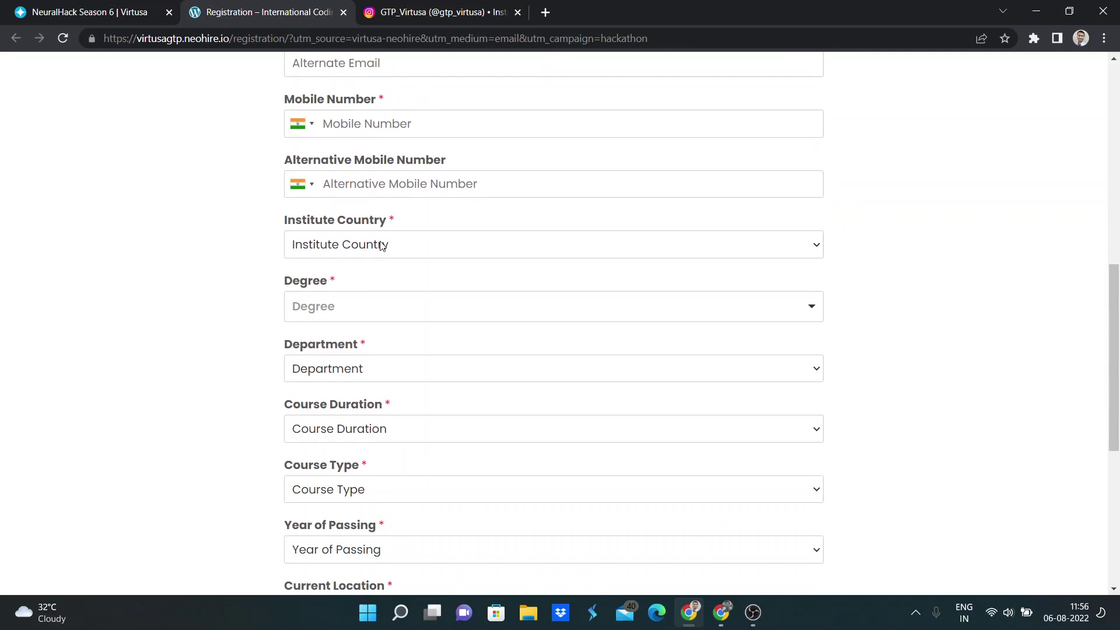
drag(281, 162, 458, 158)
click(457, 158)
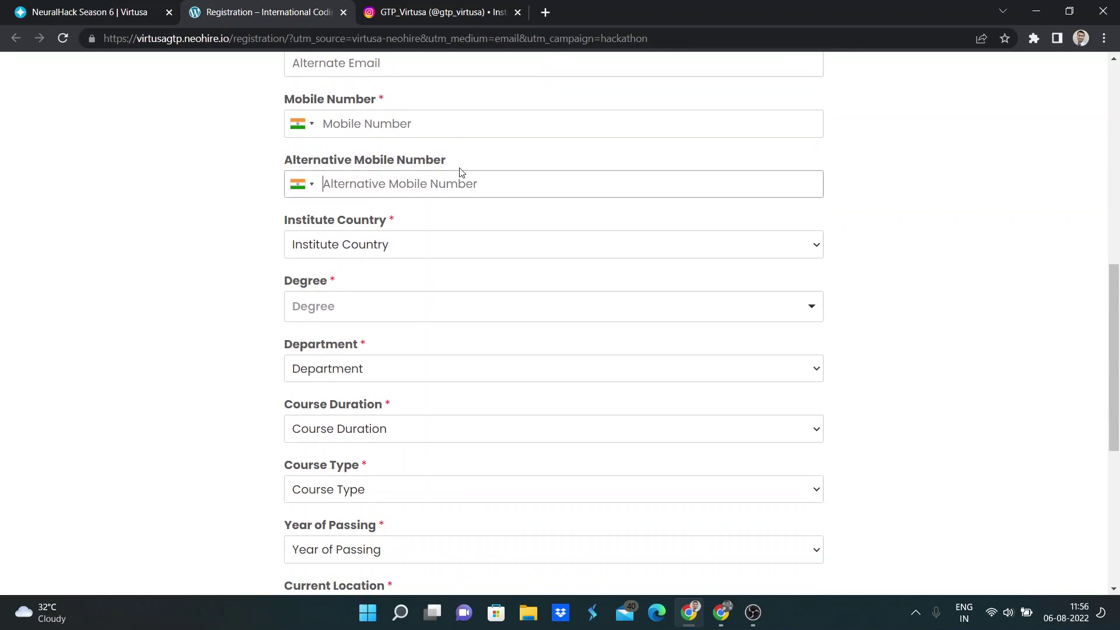
Look over the Degree and Institute Country option lists without choosing anything
scroll(461, 172, down, 1)
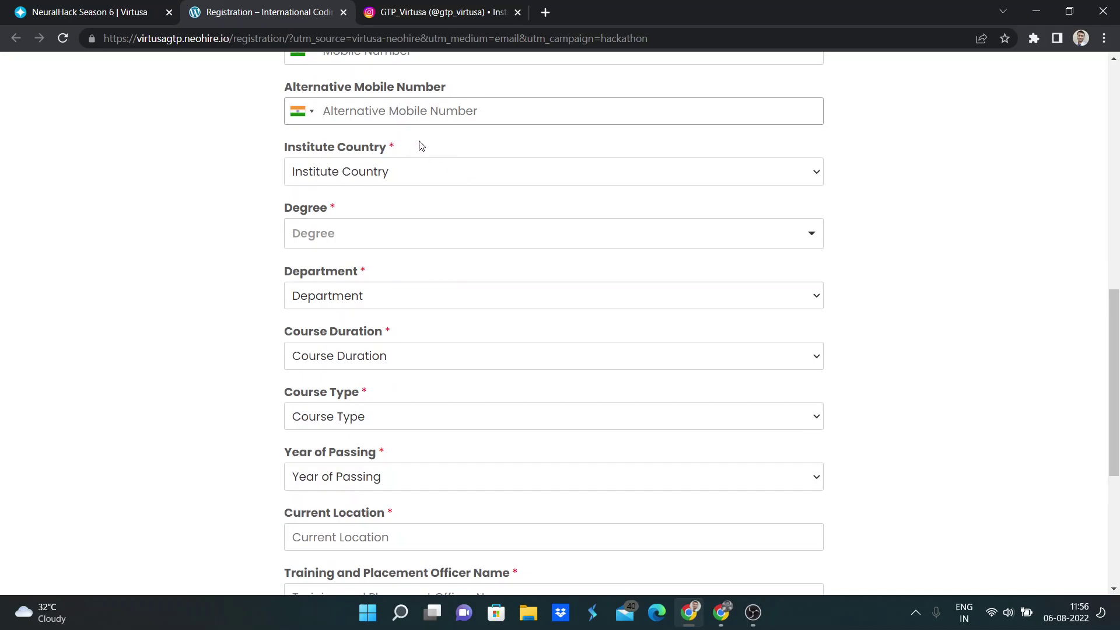
scroll(359, 215, down, 1)
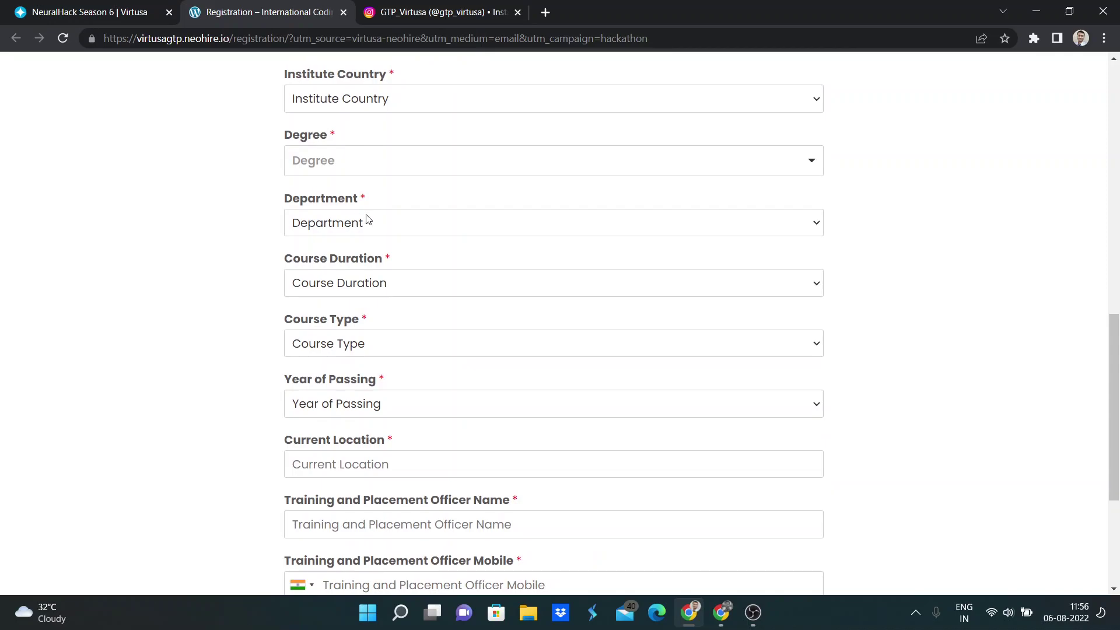
scroll(327, 252, down, 1)
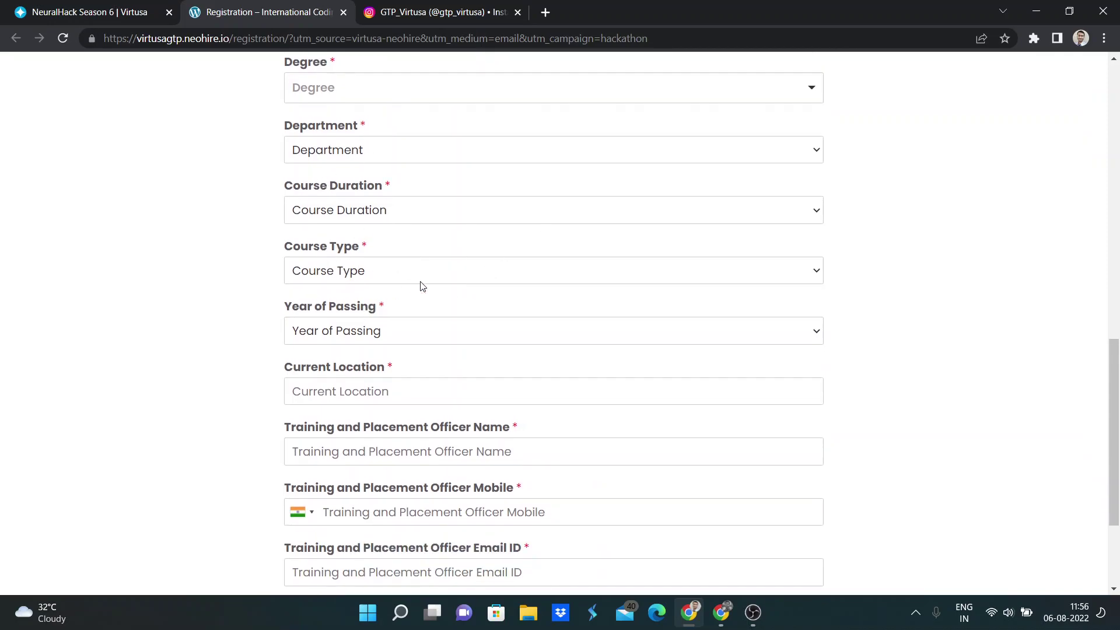
scroll(413, 294, down, 1)
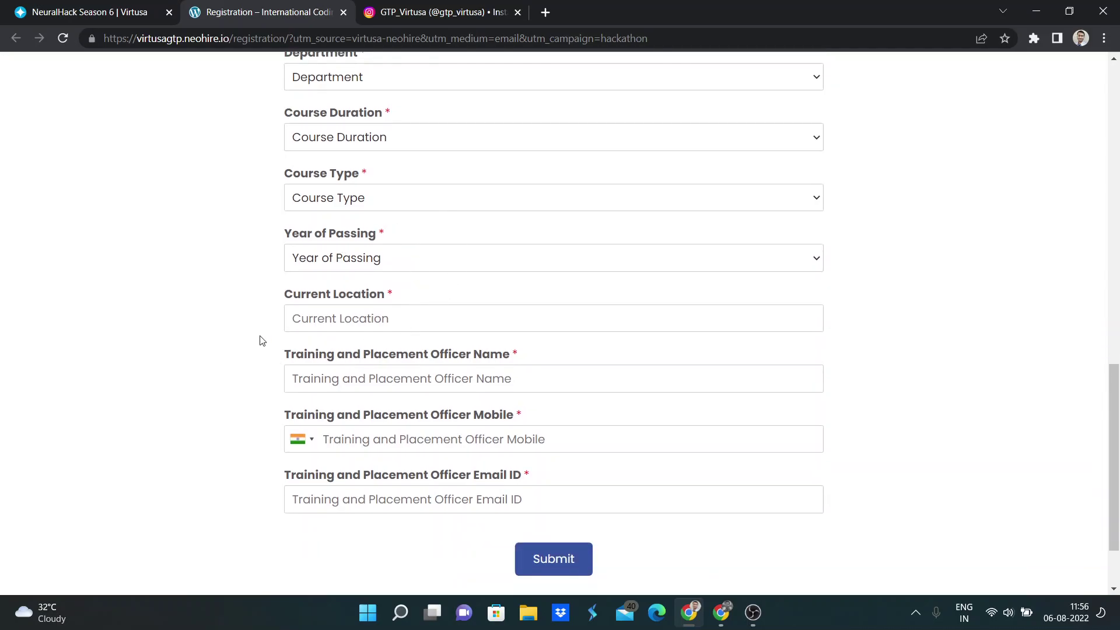
scroll(265, 335, down, 2)
scroll(433, 252, up, 3)
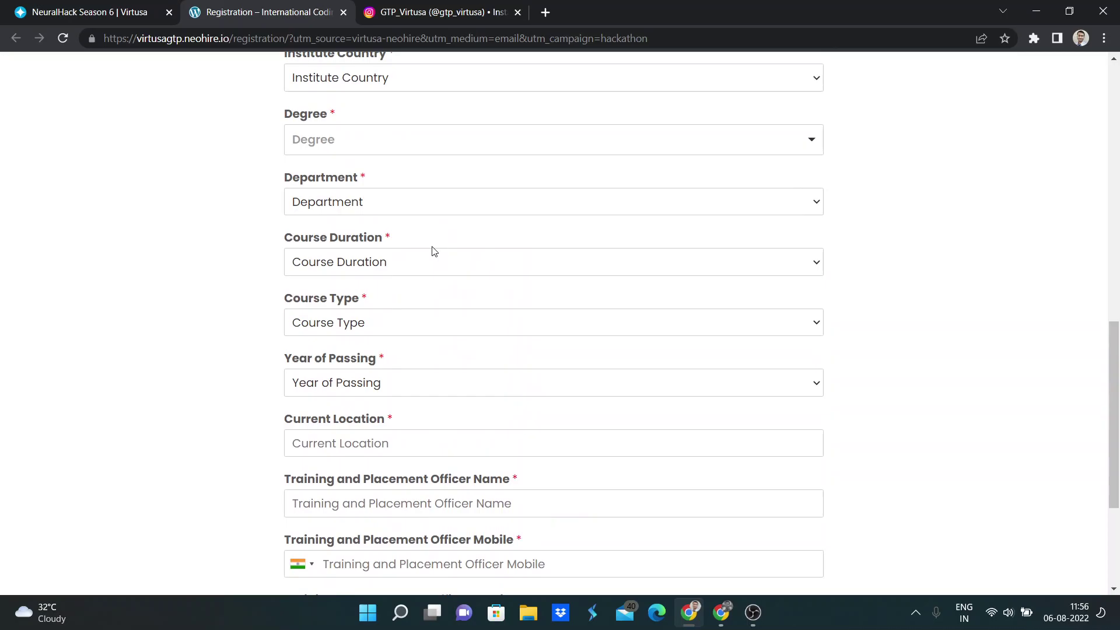
scroll(433, 250, up, 4)
scroll(433, 248, down, 1)
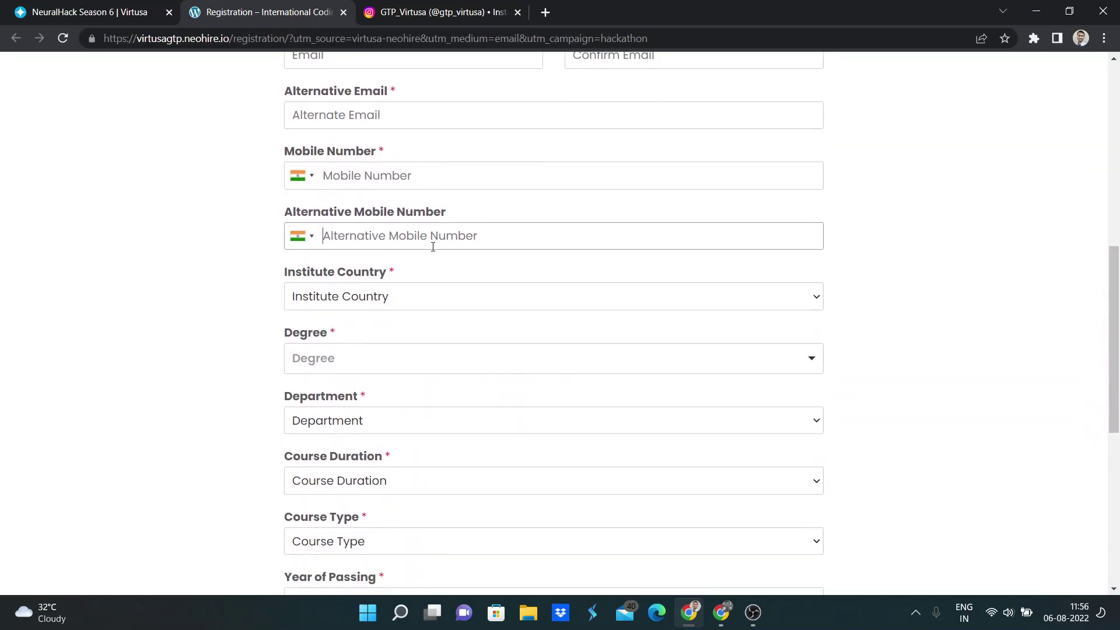
scroll(432, 247, down, 3)
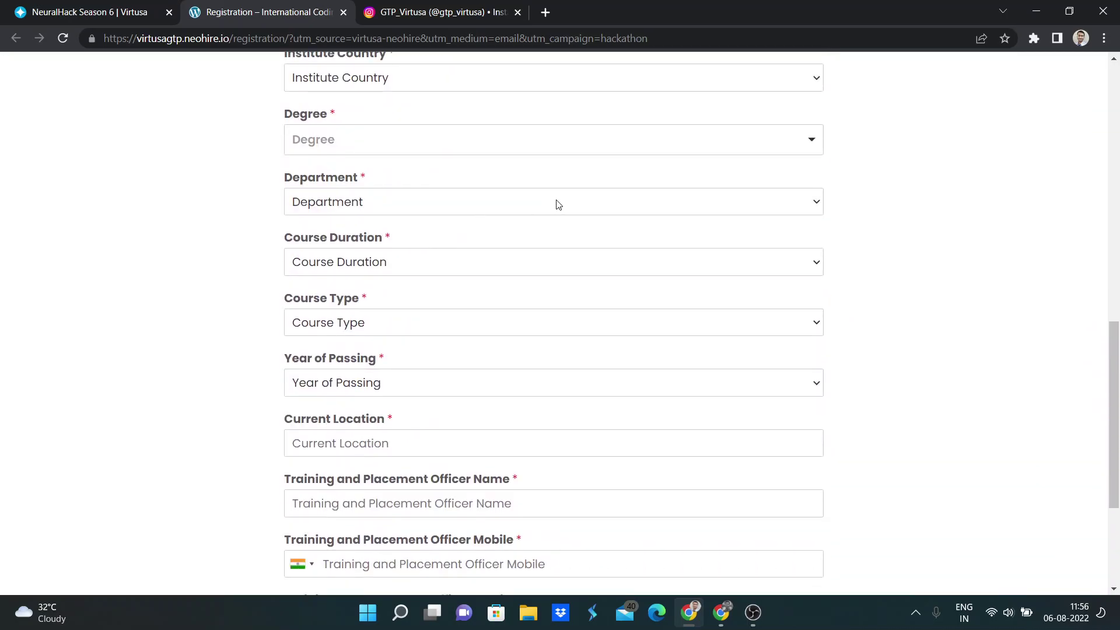
click(787, 131)
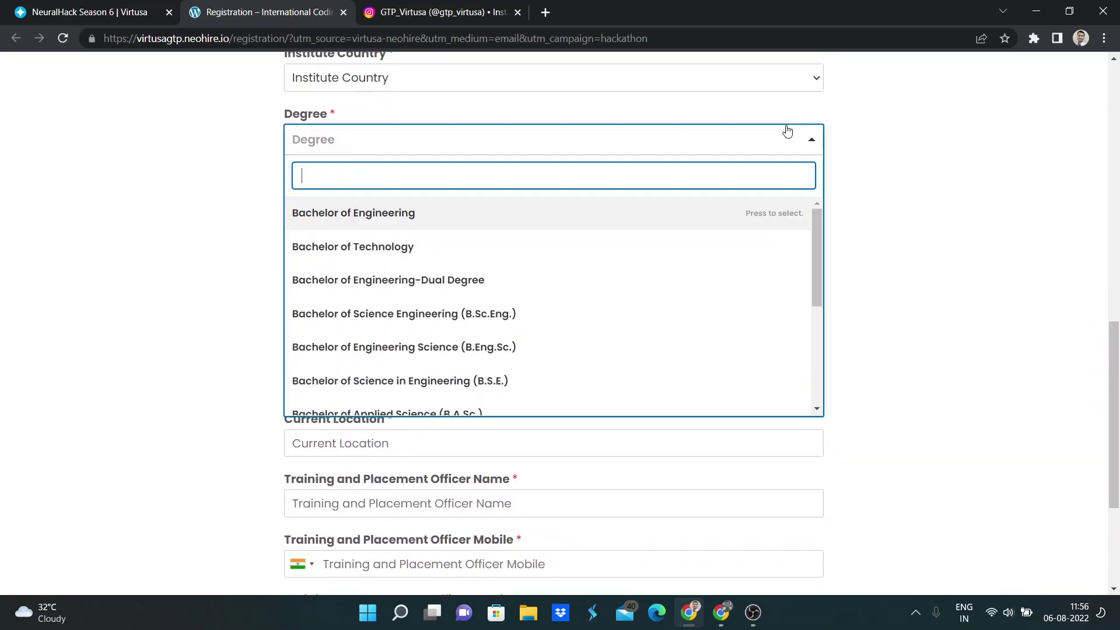
click(52, 181)
scroll(302, 196, up, 1)
click(424, 150)
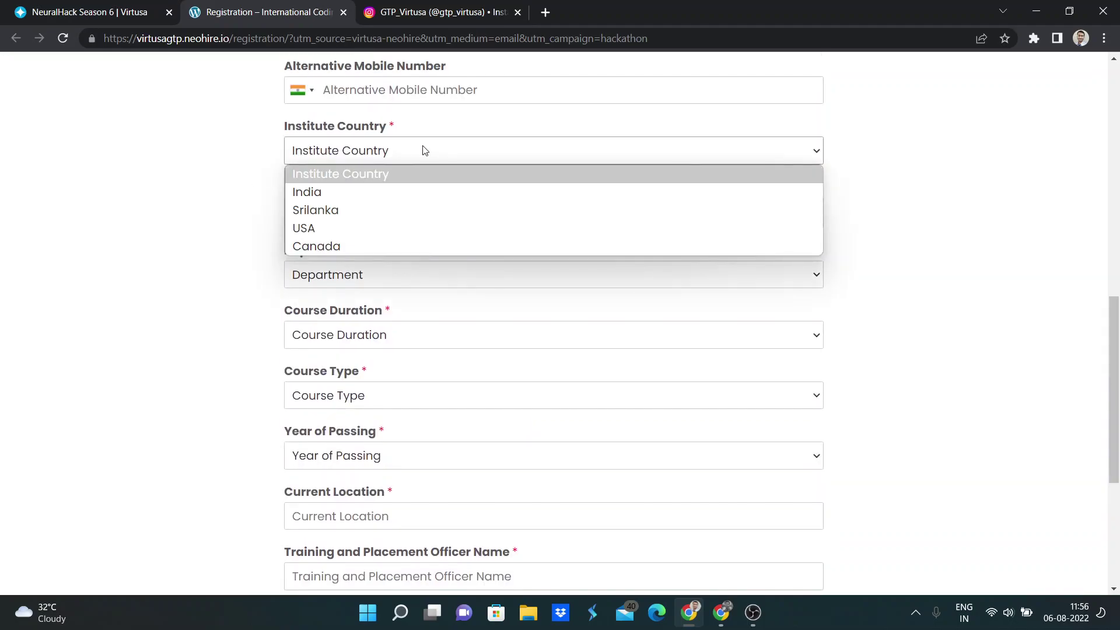
click(274, 159)
scroll(257, 178, down, 1)
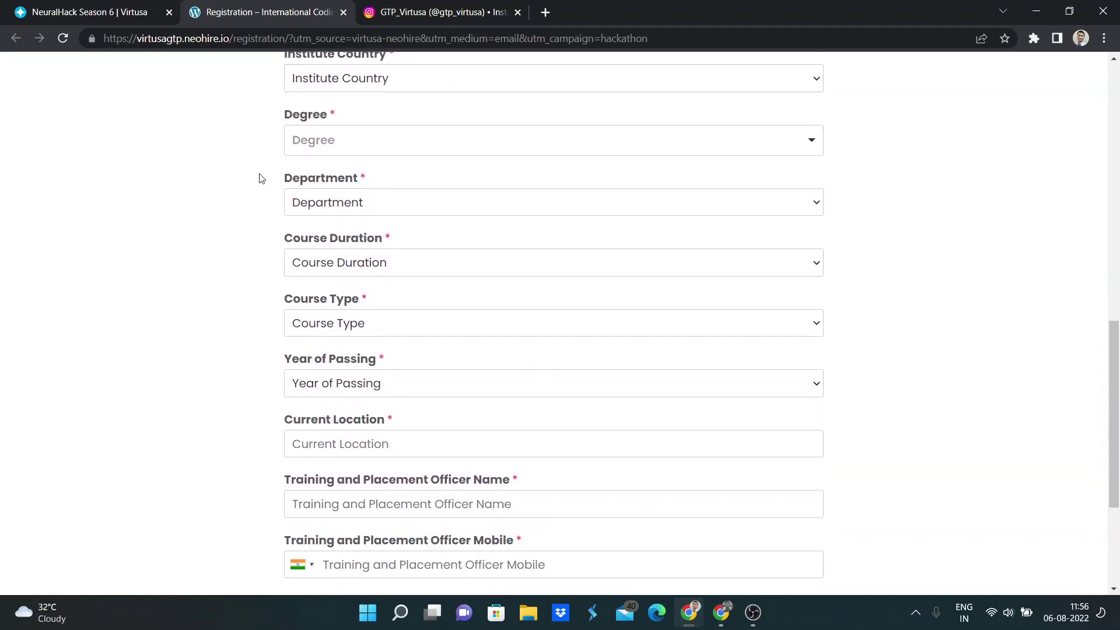
Set Course Type to Full Time, Year of Passing to 2023 and Course Duration to 4 Years
click(478, 320)
click(457, 367)
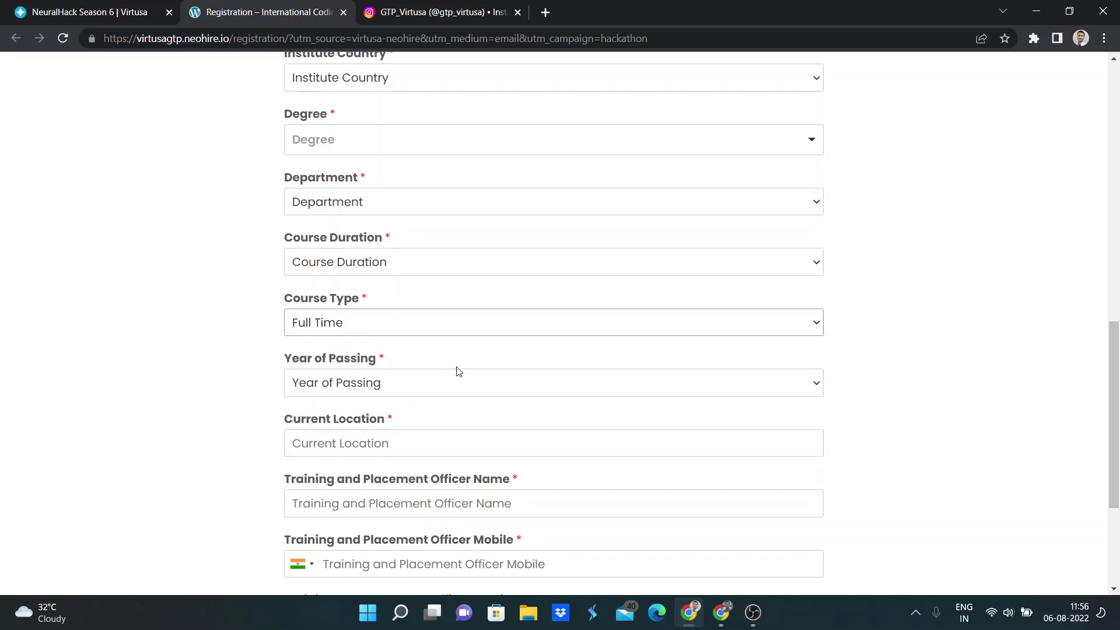
click(383, 384)
click(387, 423)
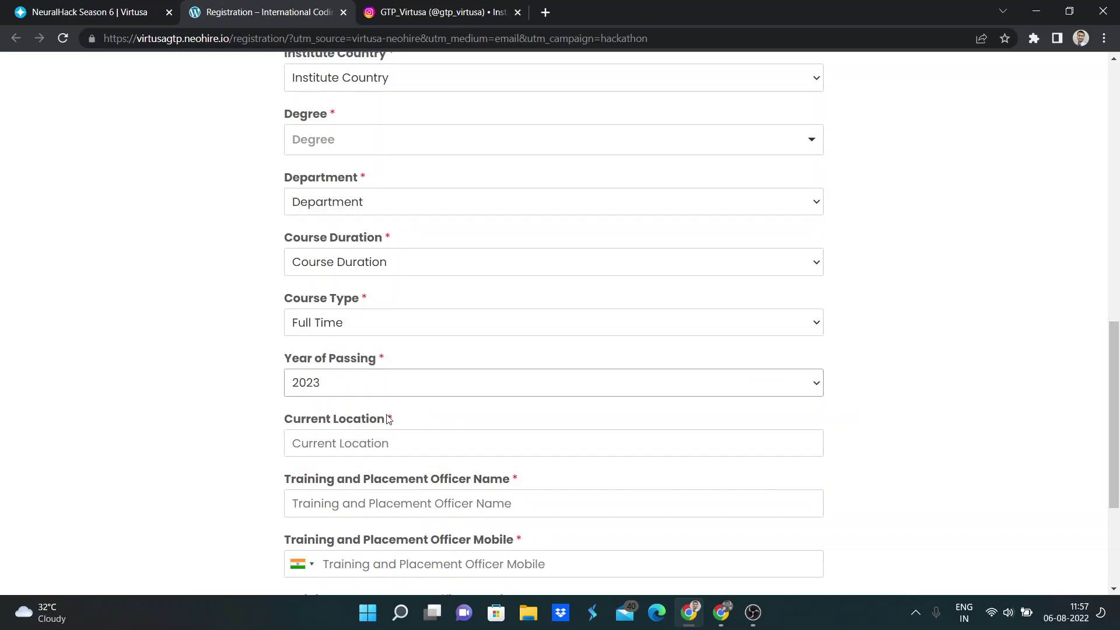
scroll(402, 326, down, 3)
click(411, 299)
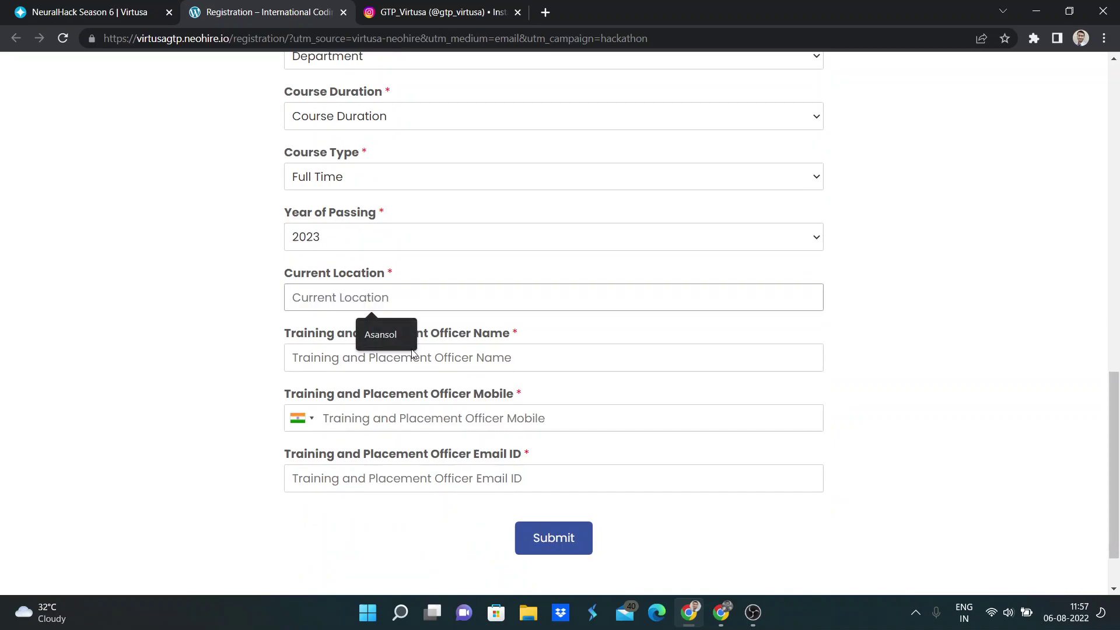
scroll(432, 281, up, 1)
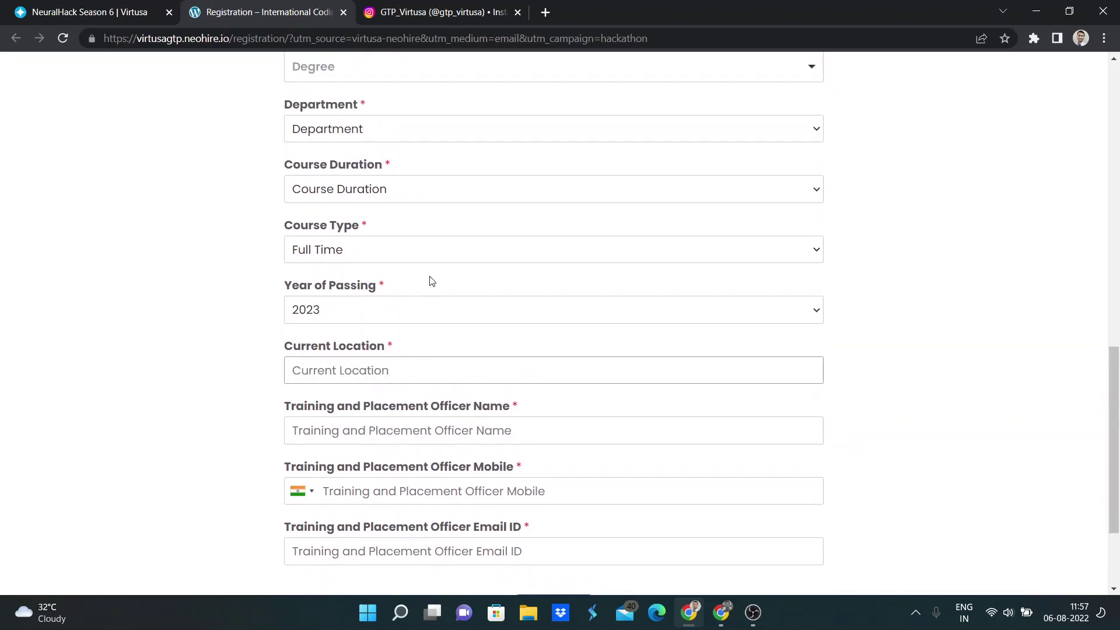
click(487, 188)
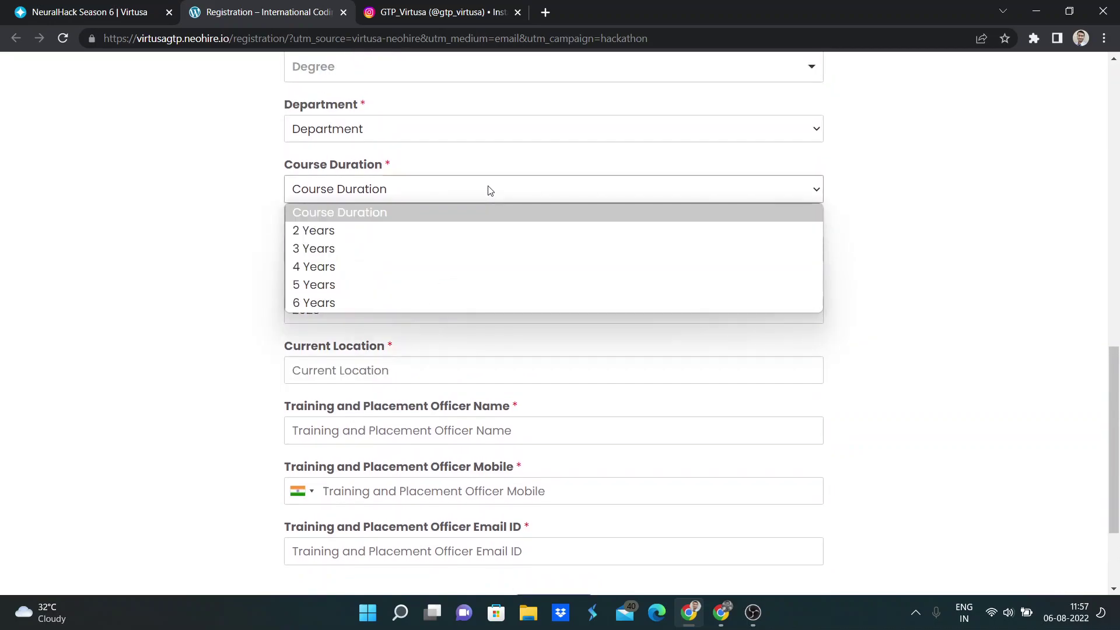
click(455, 267)
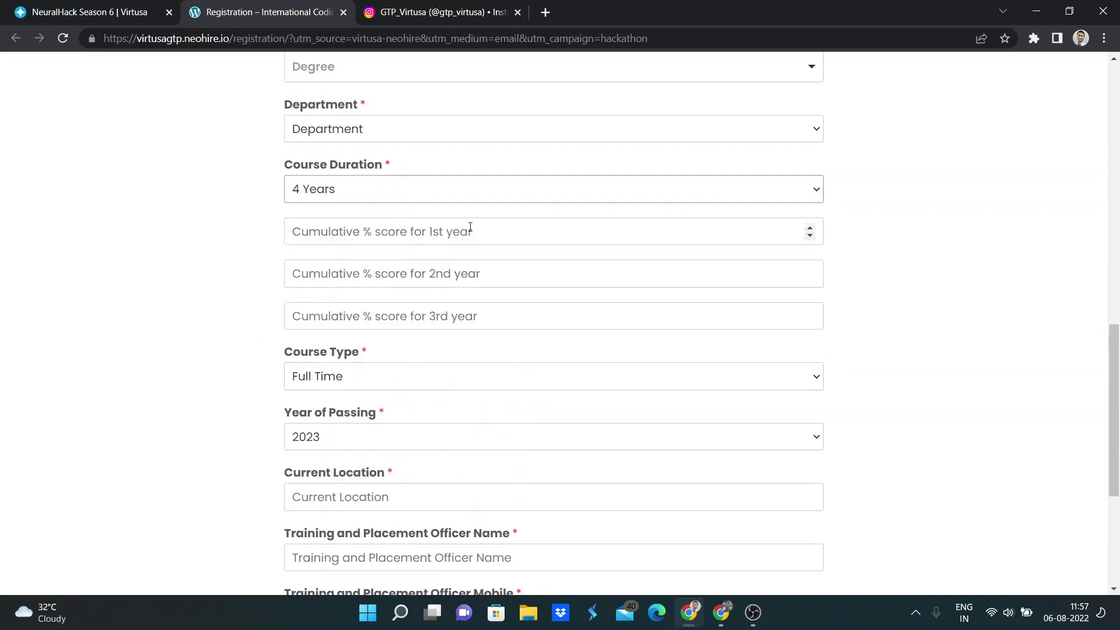
Check the Department list, then choose Bachelor of Technology as the Degree
click(498, 228)
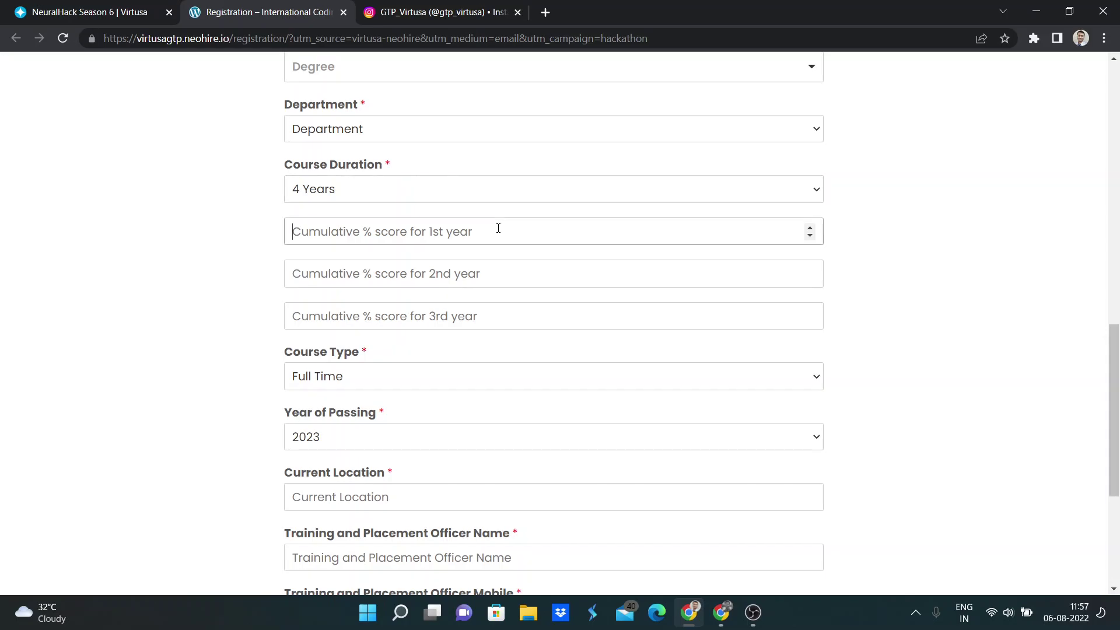
click(472, 133)
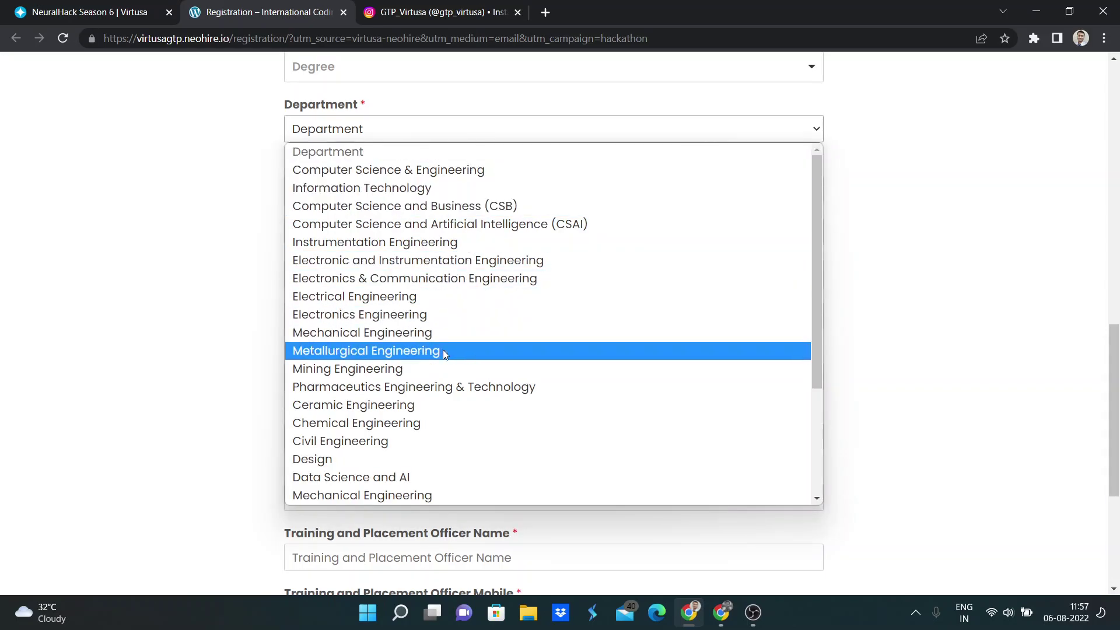
click(85, 188)
scroll(135, 187, up, 4)
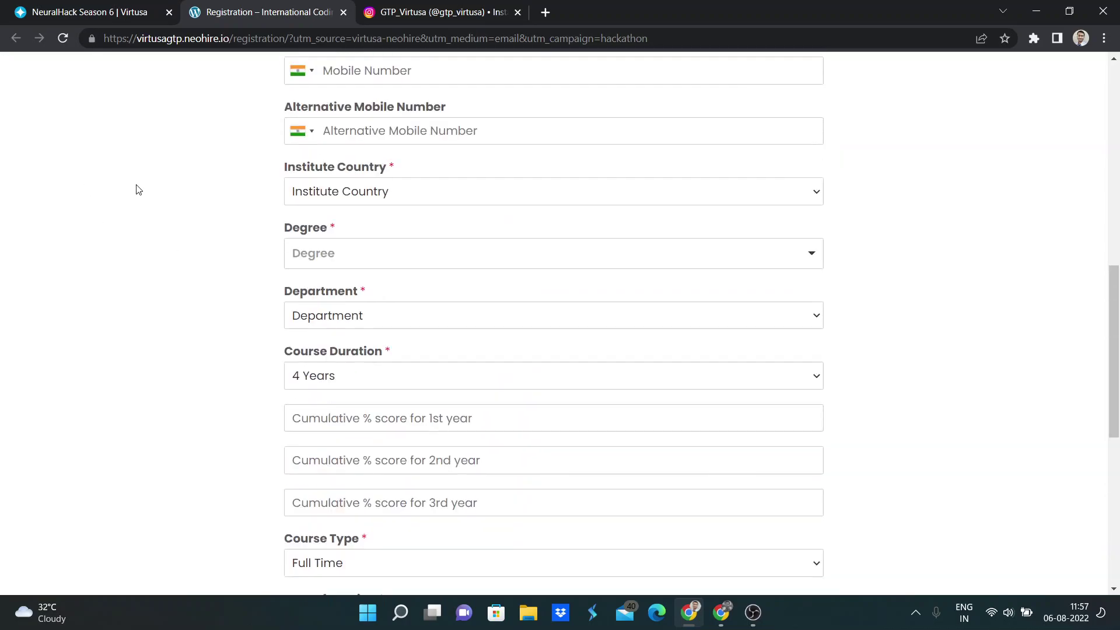
click(421, 277)
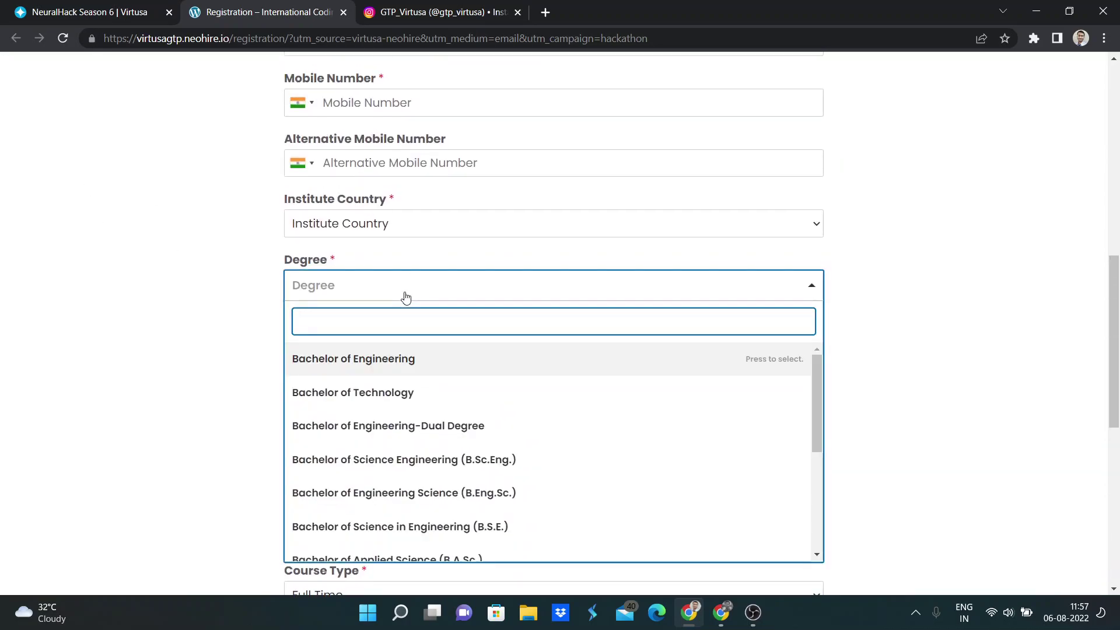
click(429, 404)
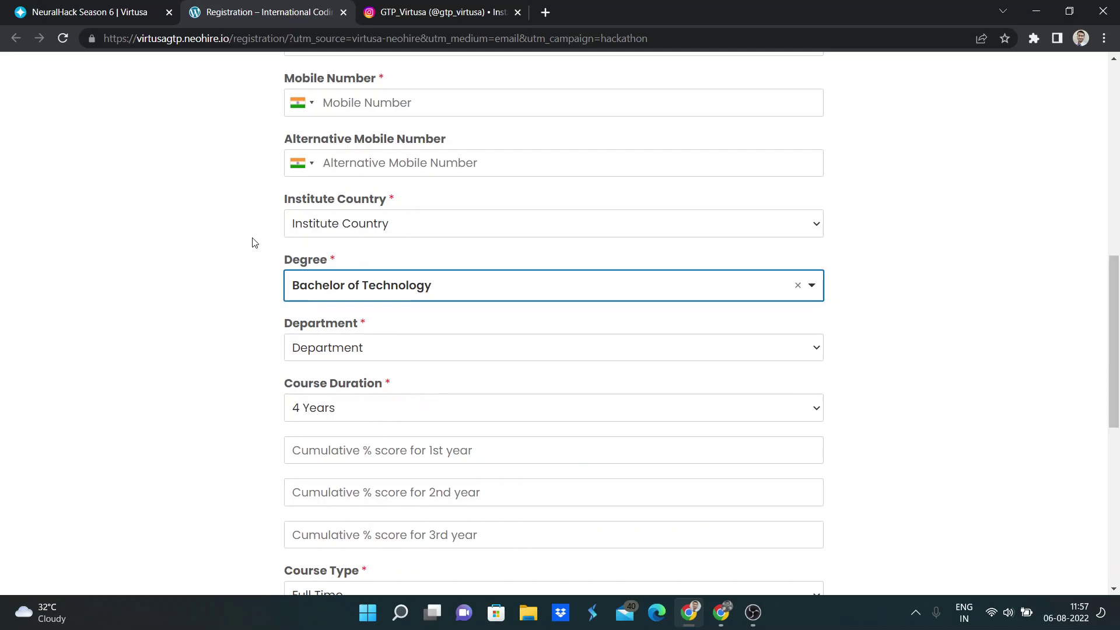
click(301, 233)
click(228, 274)
scroll(227, 274, down, 8)
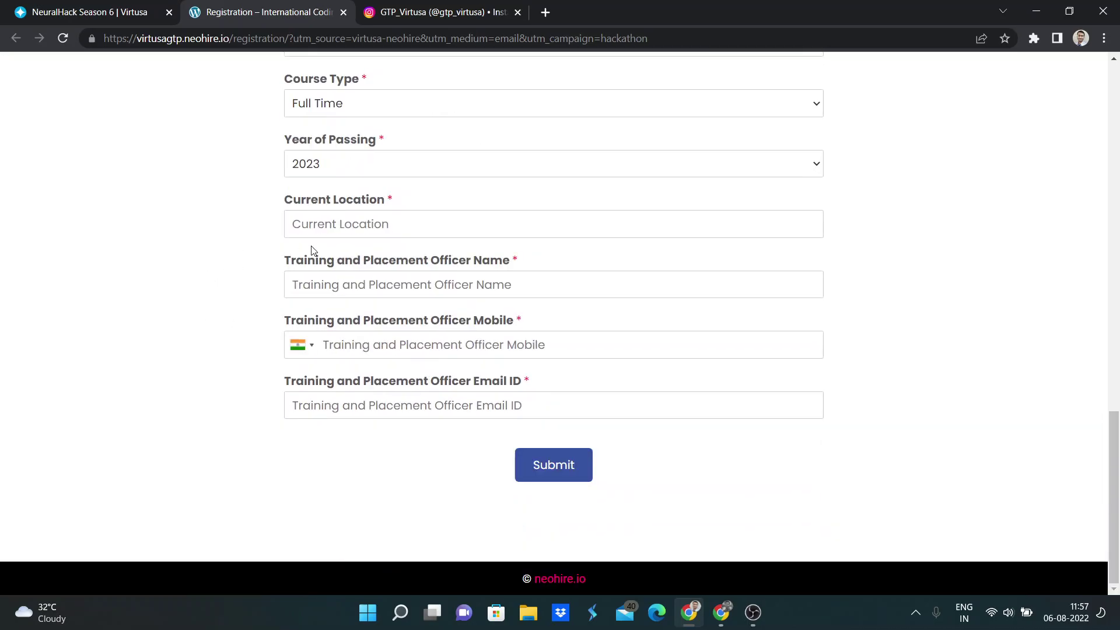
Focus the Training and Placement Officer Name field, then switch to the gtp_virtusa Instagram tab
shift+click(322, 260)
click(349, 258)
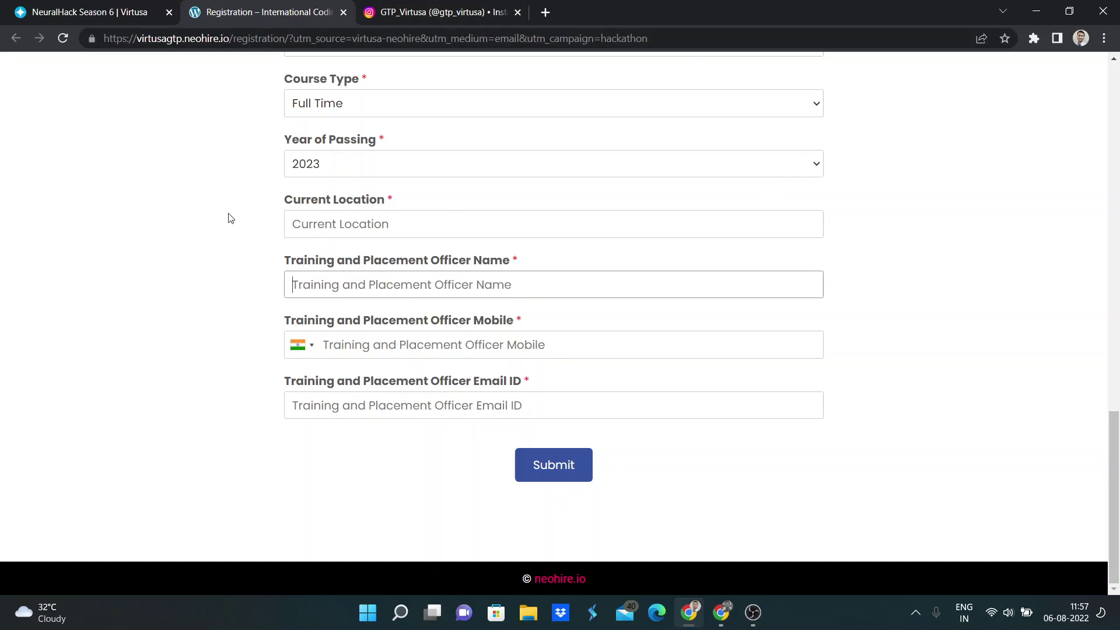
click(429, 12)
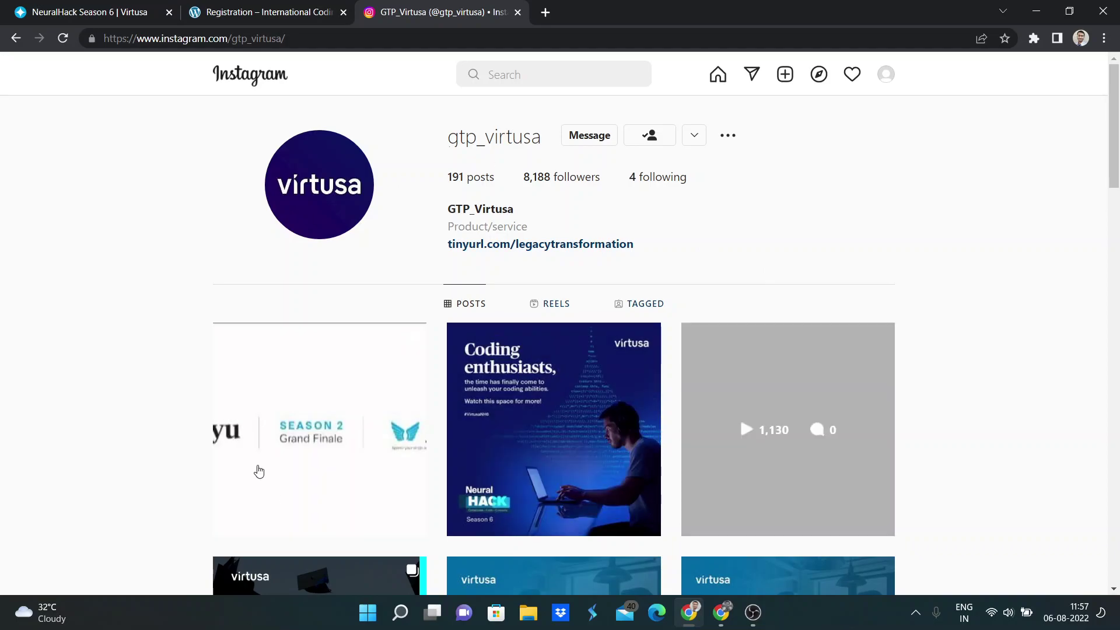
Flip between the registration and Instagram tabs, then bring up the NeuralHack Season 6 | Virtusa tab
click(299, 7)
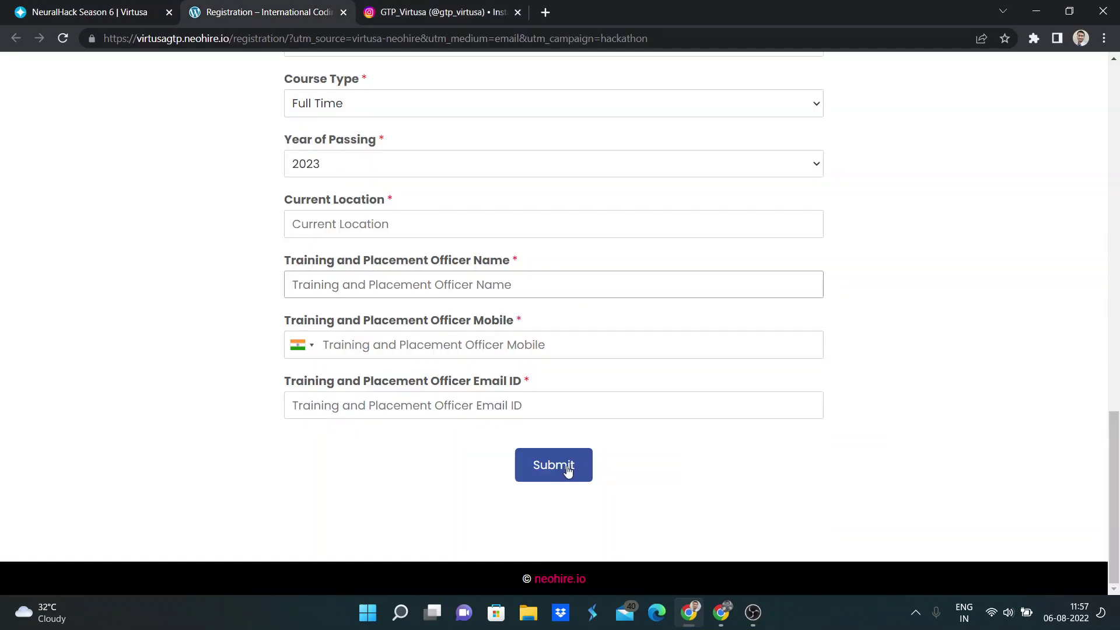
click(448, 7)
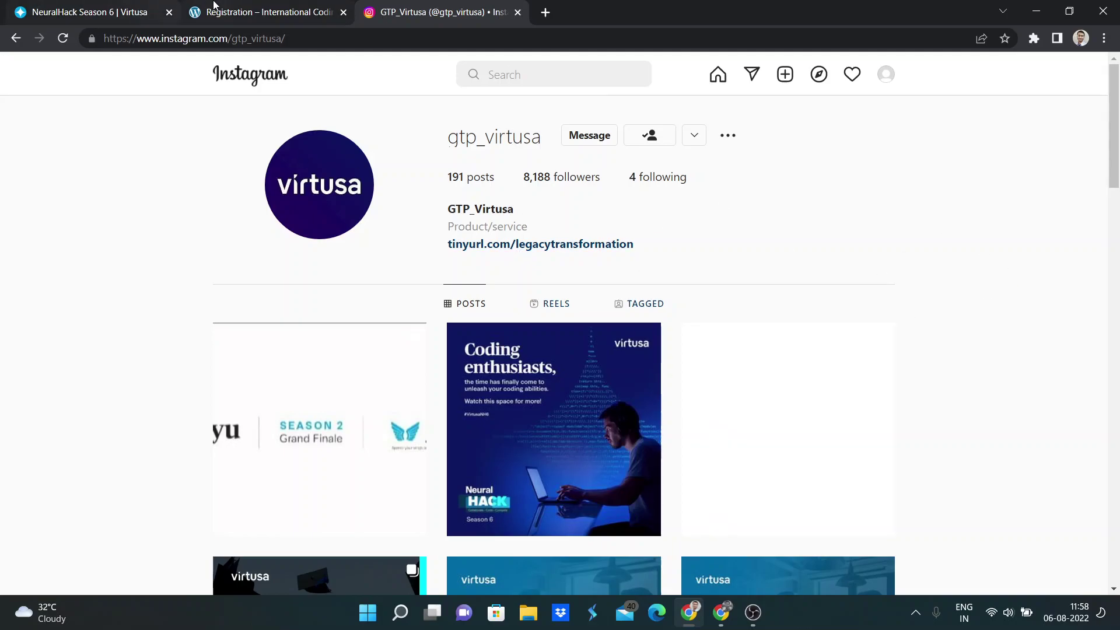
click(319, 7)
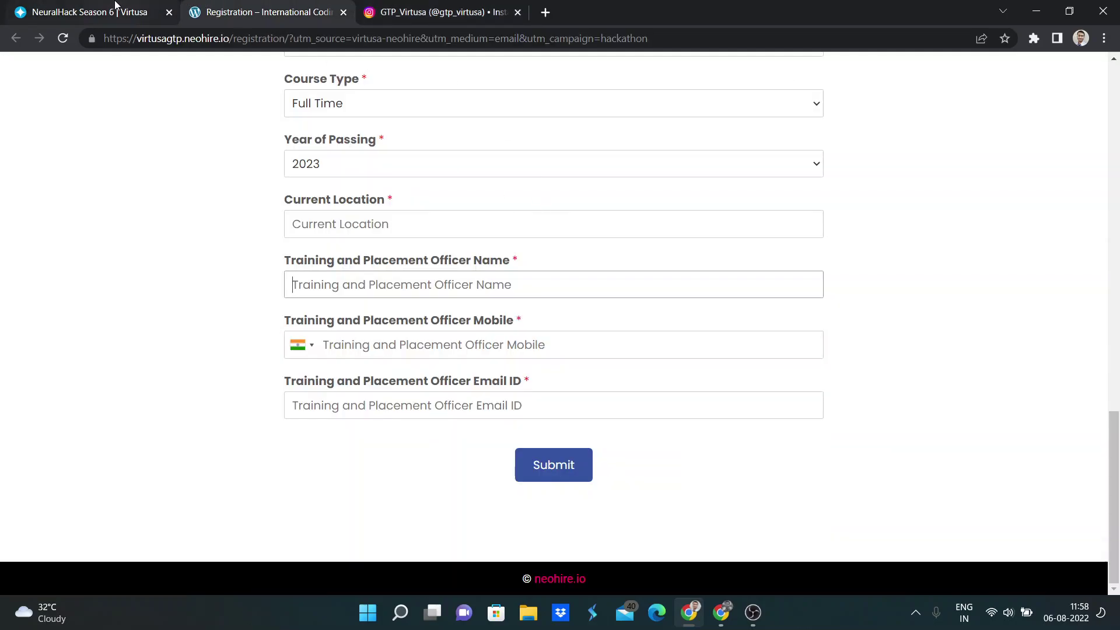
click(97, 12)
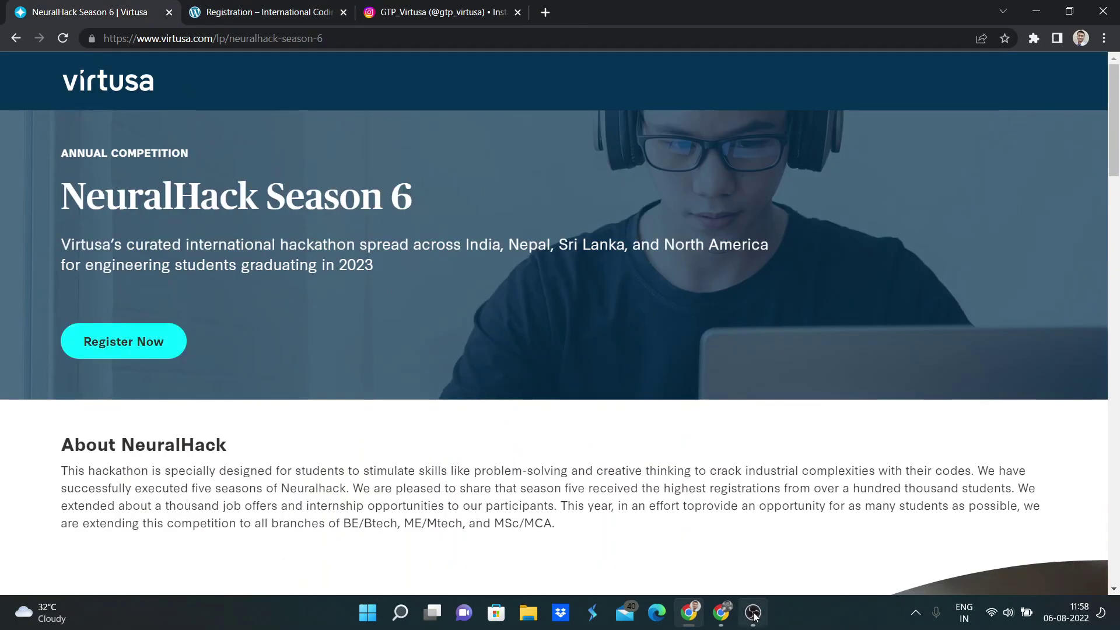